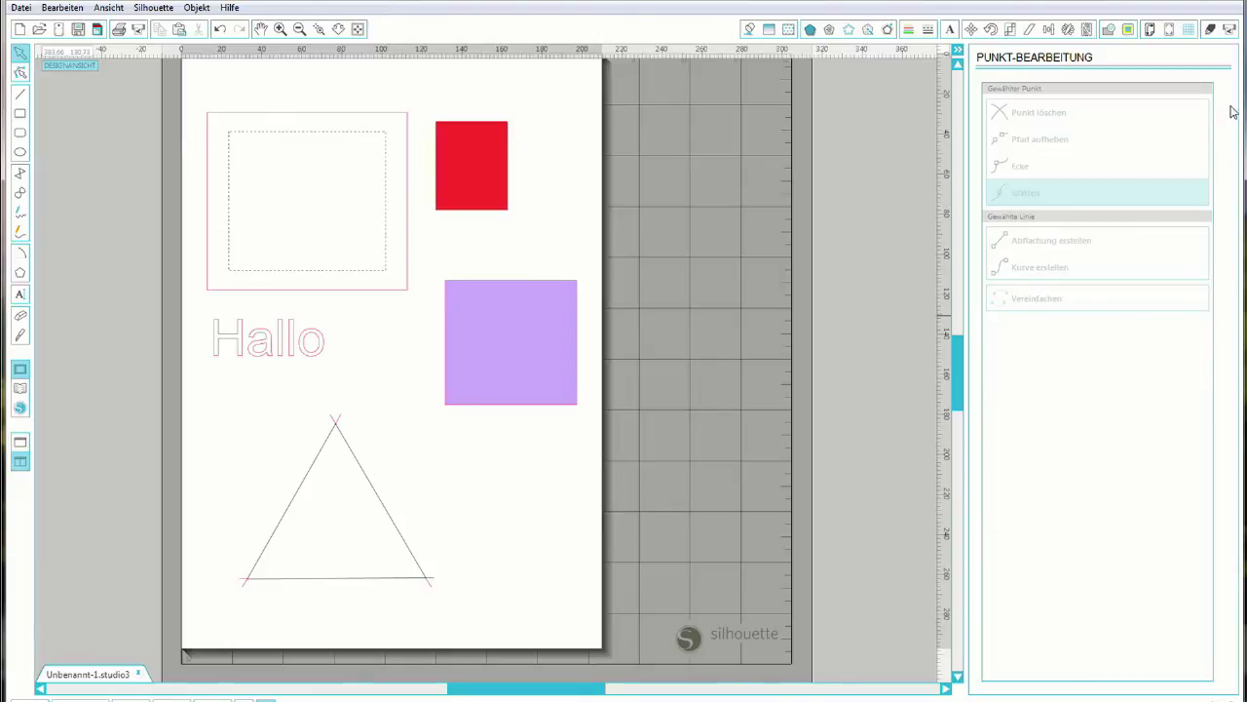
Open the cut settings and compare the blade, speed and thickness presets of Karton and Silhouette Vinyl
left_click(1209, 31)
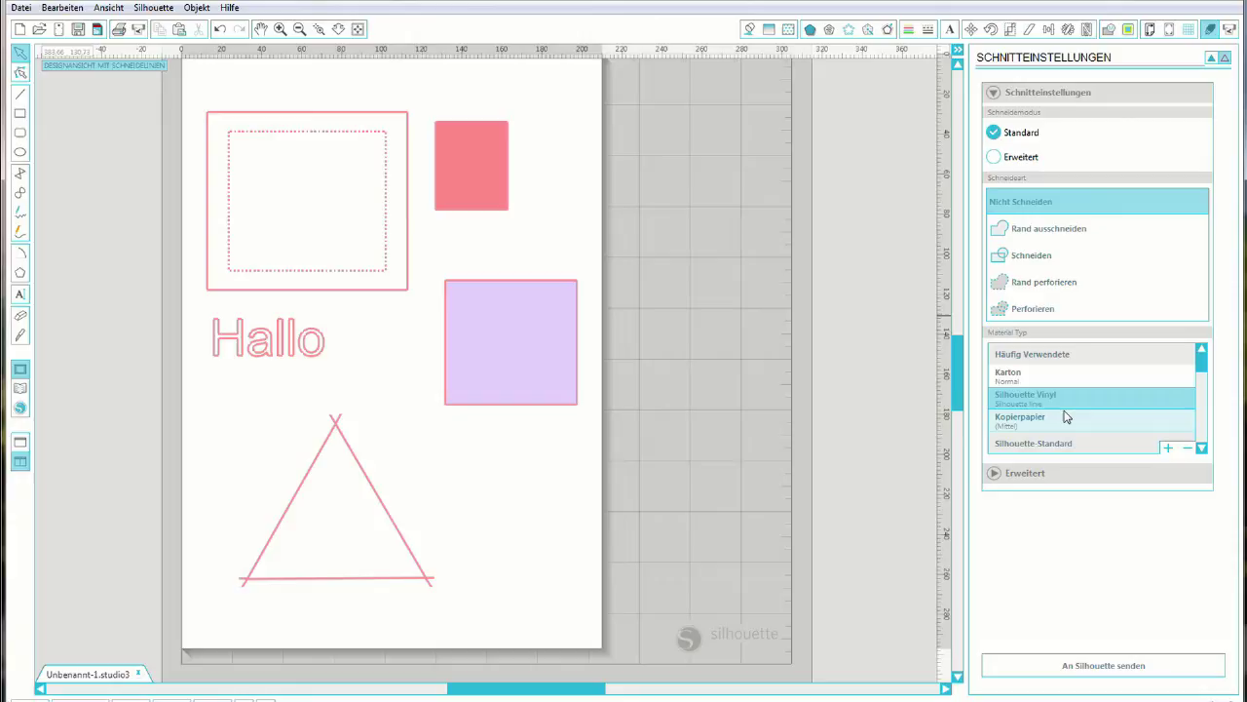
left_click(1010, 376)
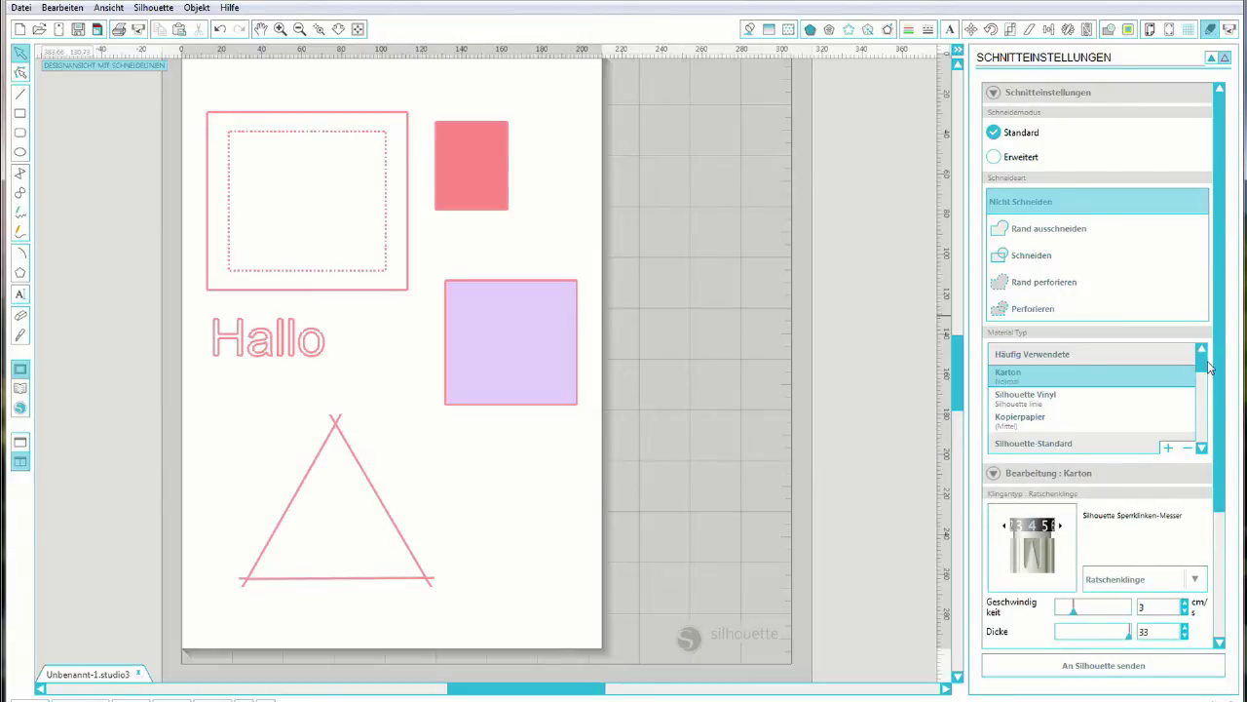
left_click_drag(1220, 342, 1230, 477)
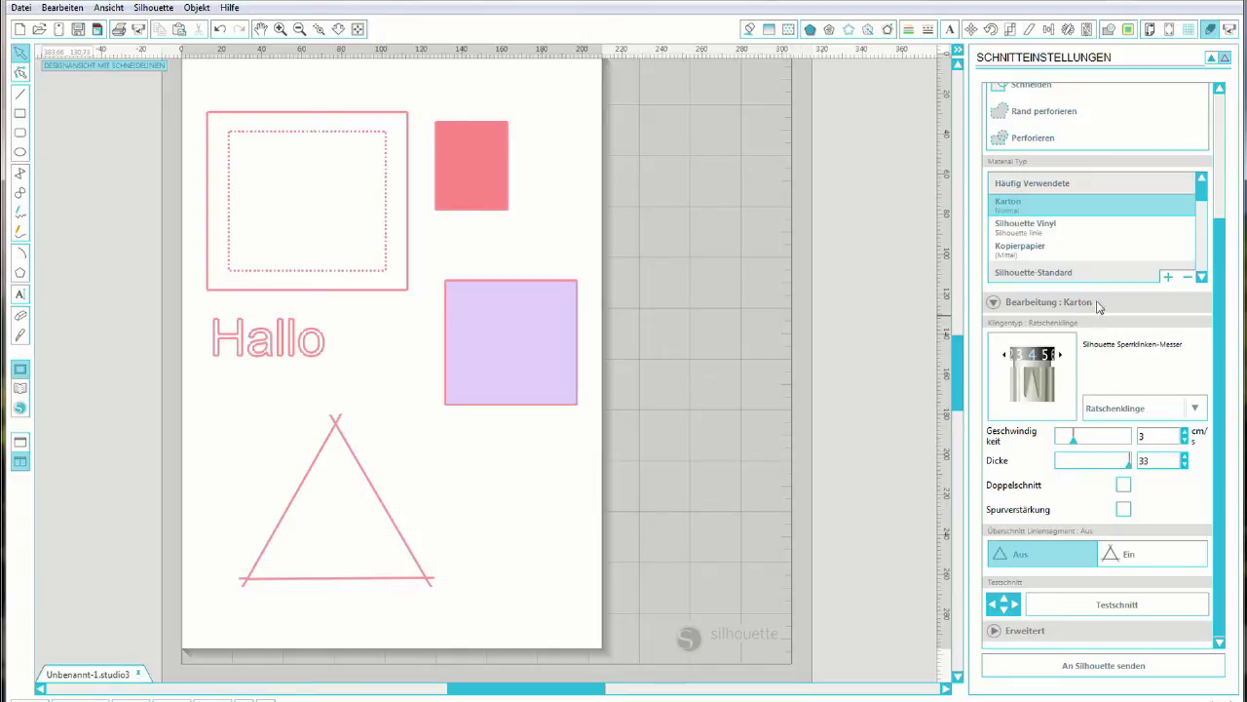
left_click(1050, 230)
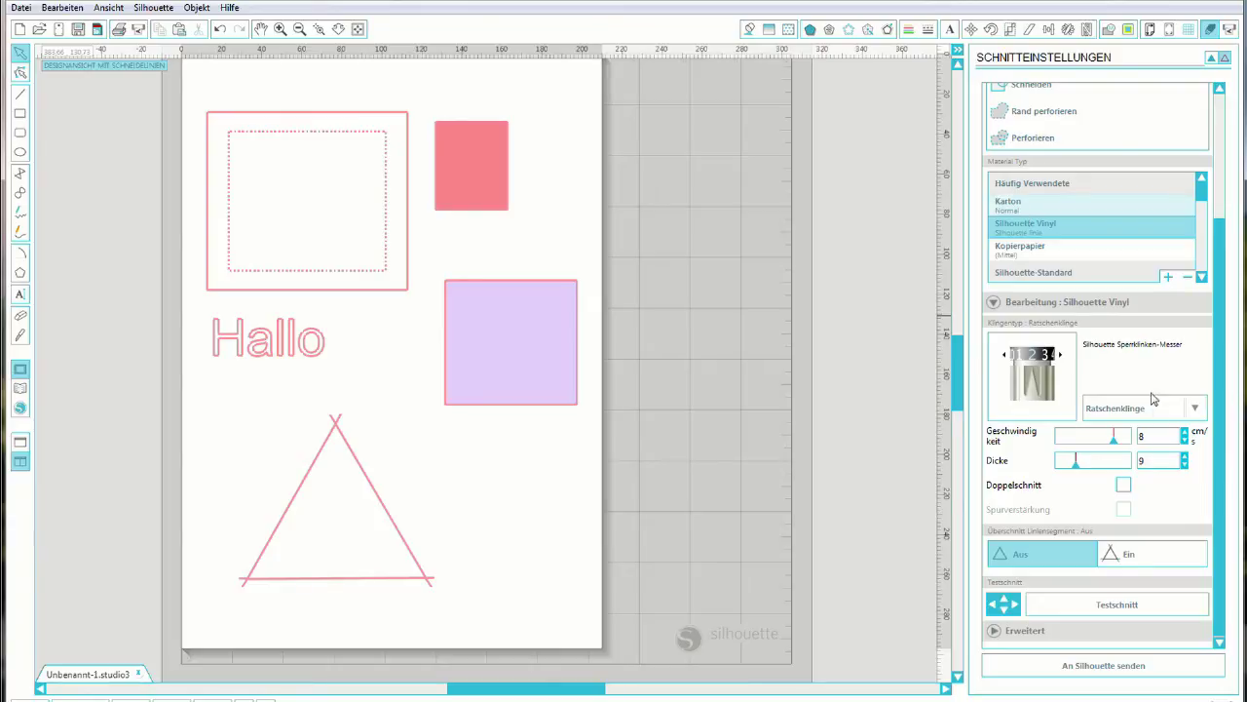
left_click(1136, 443)
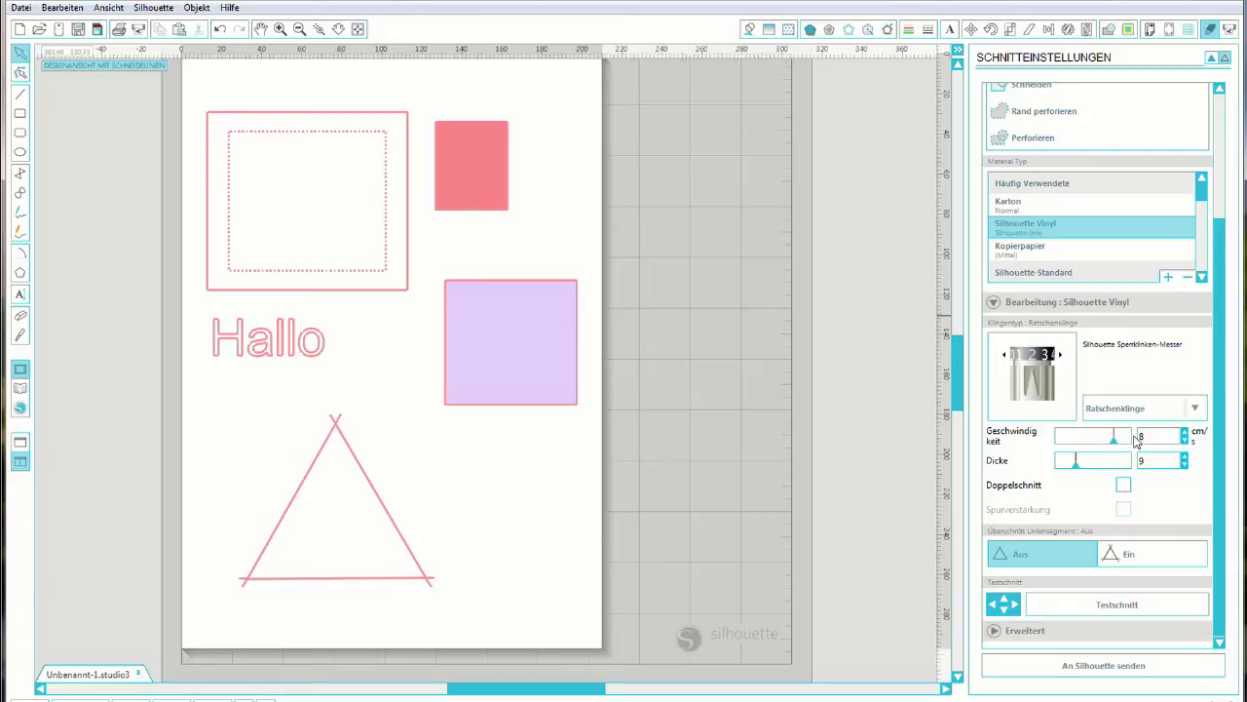
For the Karton material, set the thickness to 19 and enable both double cut and line segment overcut
left_click(1013, 207)
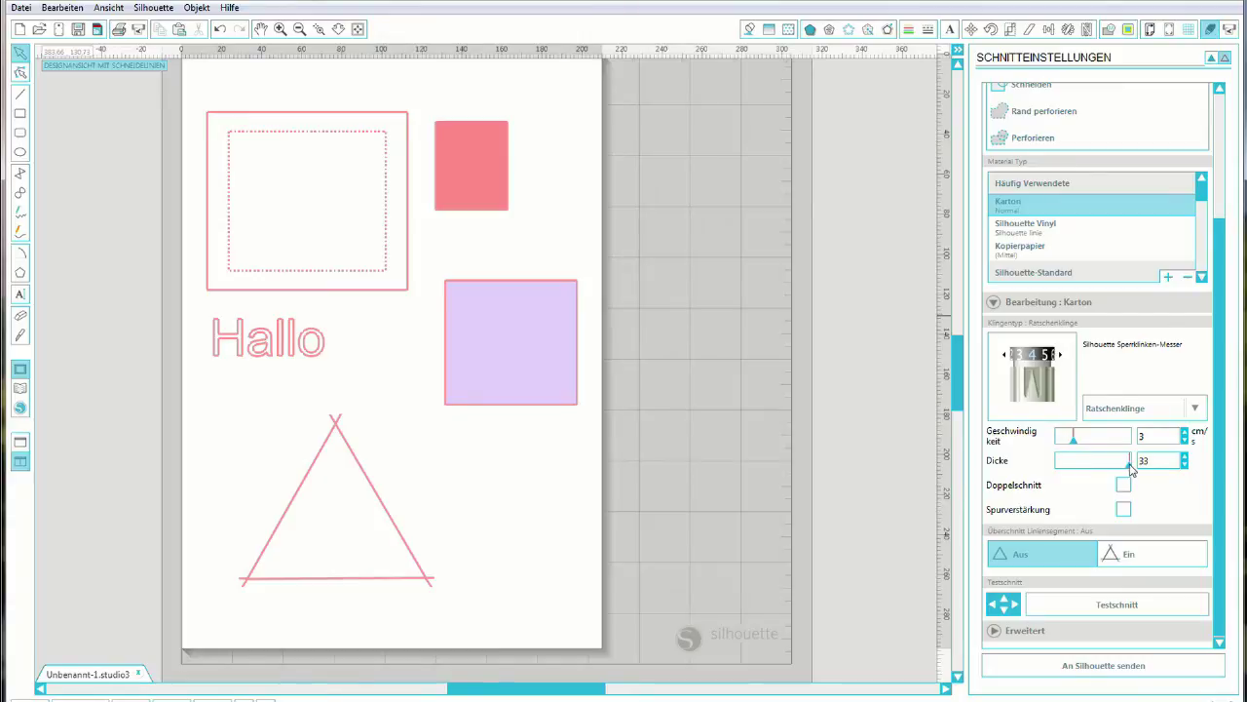
left_click_drag(1131, 465, 1101, 477)
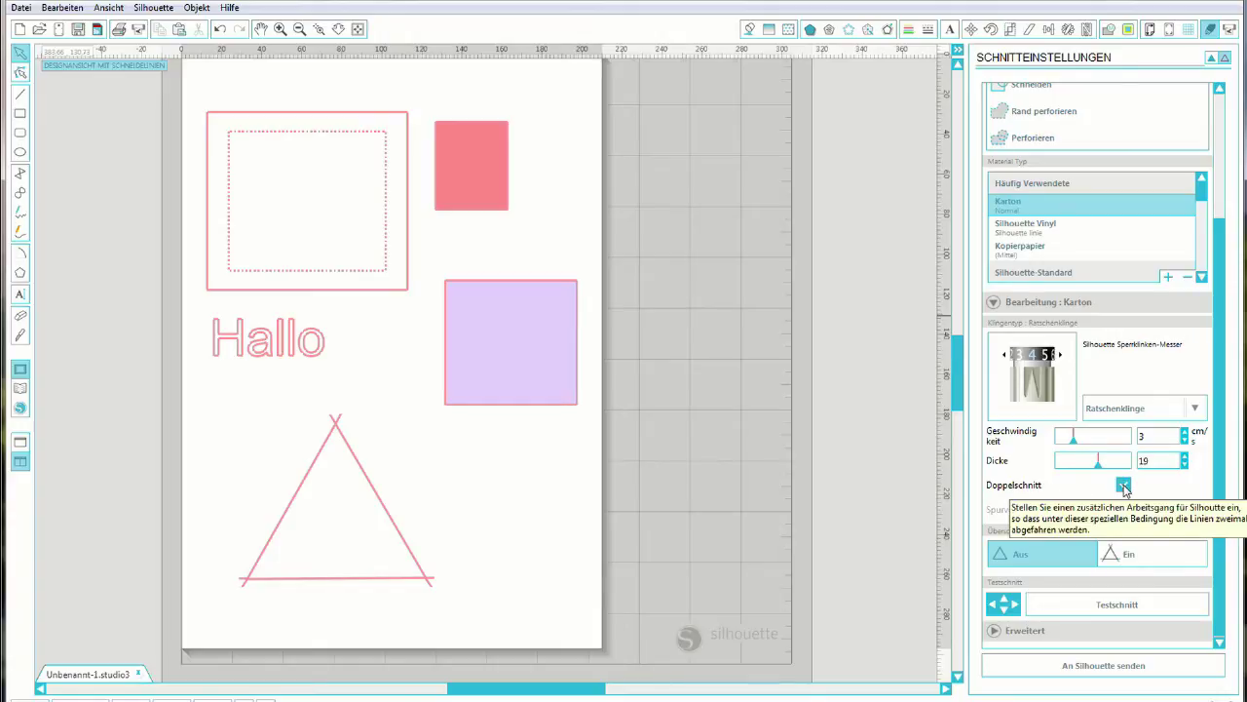
left_click(1123, 485)
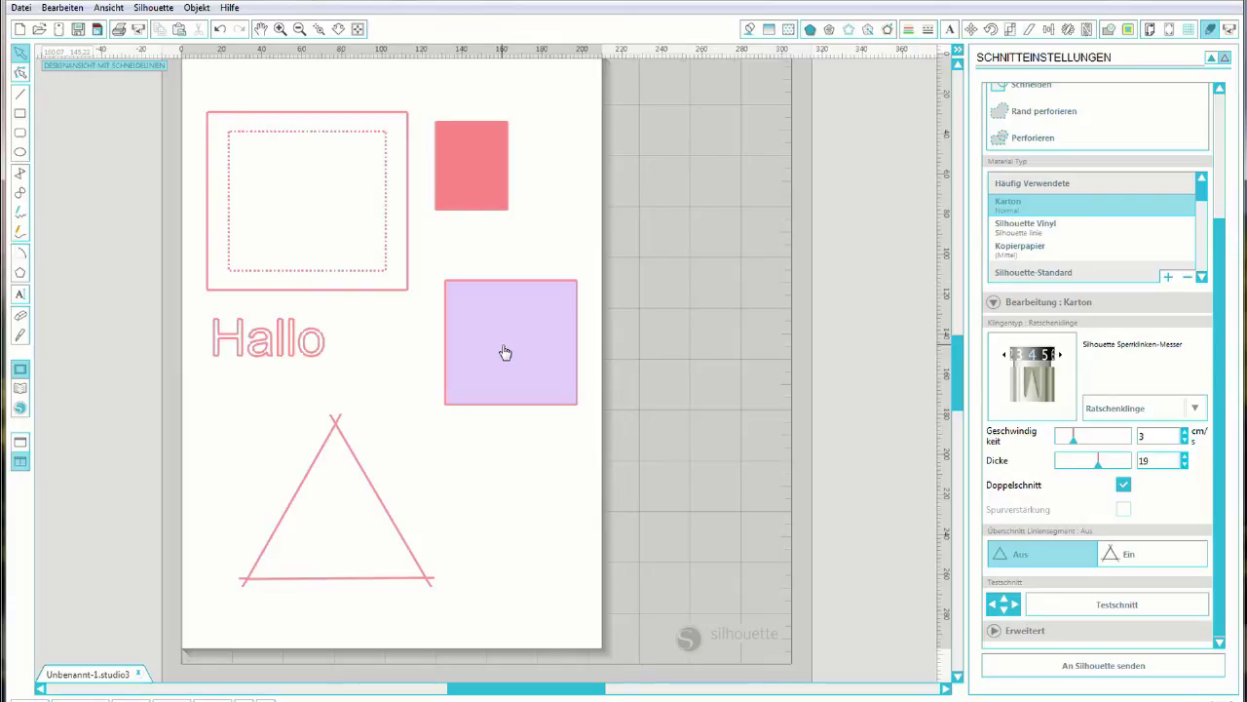
left_click(1119, 553)
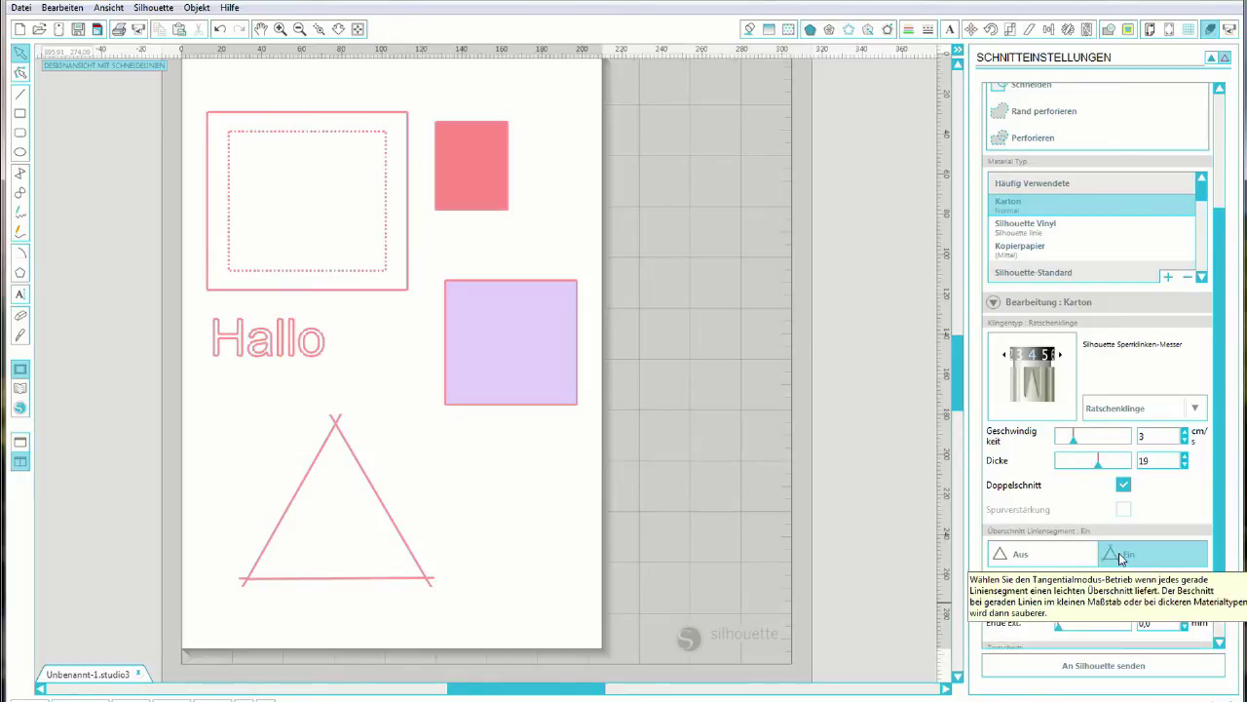
Examine the triangle's line colours and its overlapping corner lines up close
left_click(368, 488)
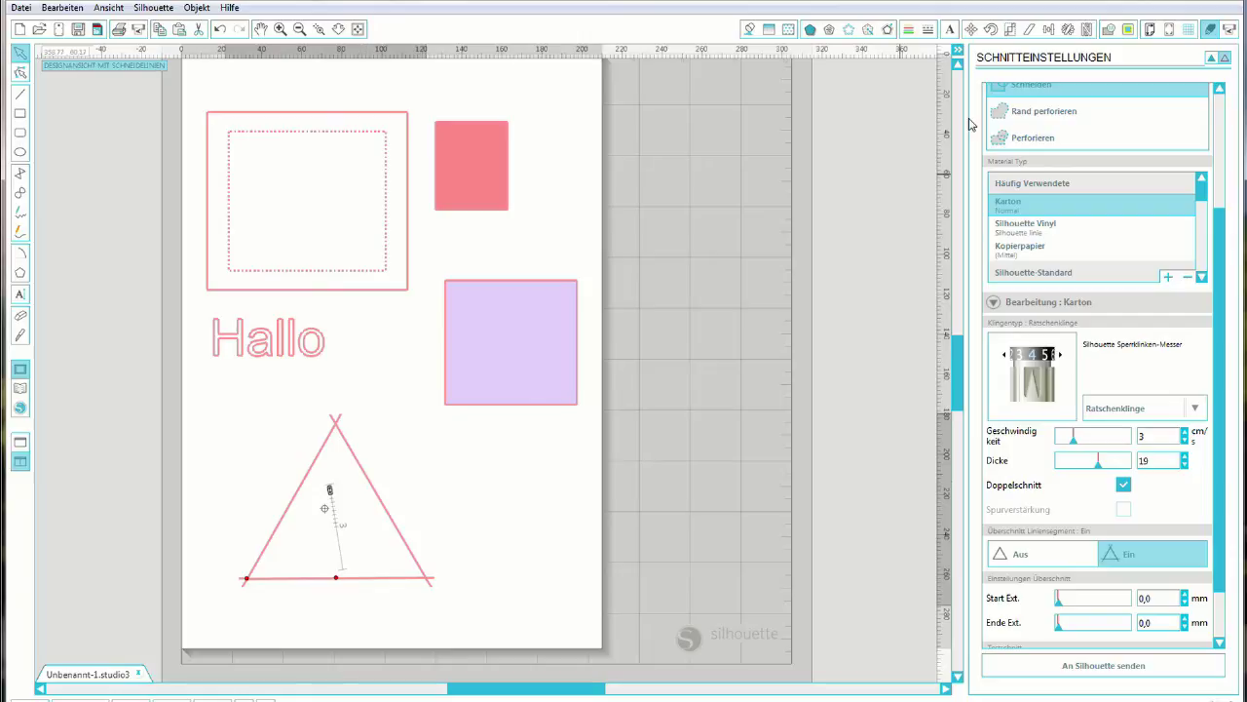
left_click(909, 29)
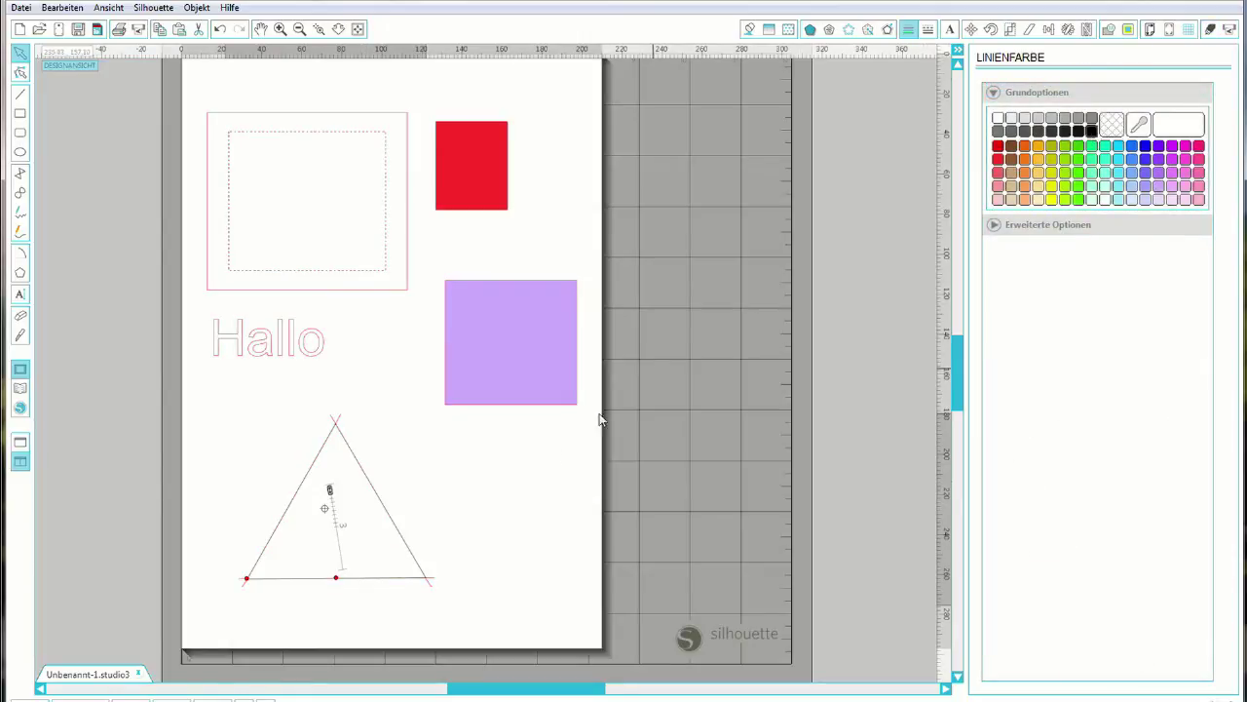
left_click(437, 514)
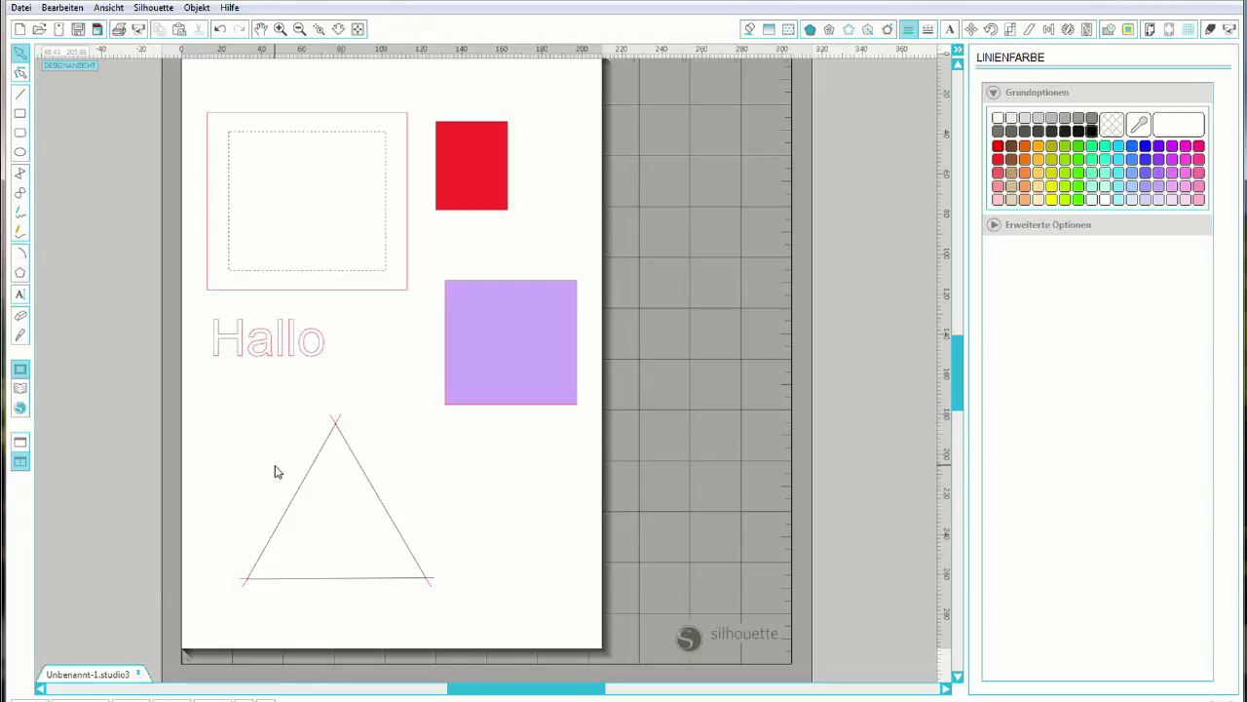
scroll(315, 451, "up", 3)
scroll(315, 451, "up", 4)
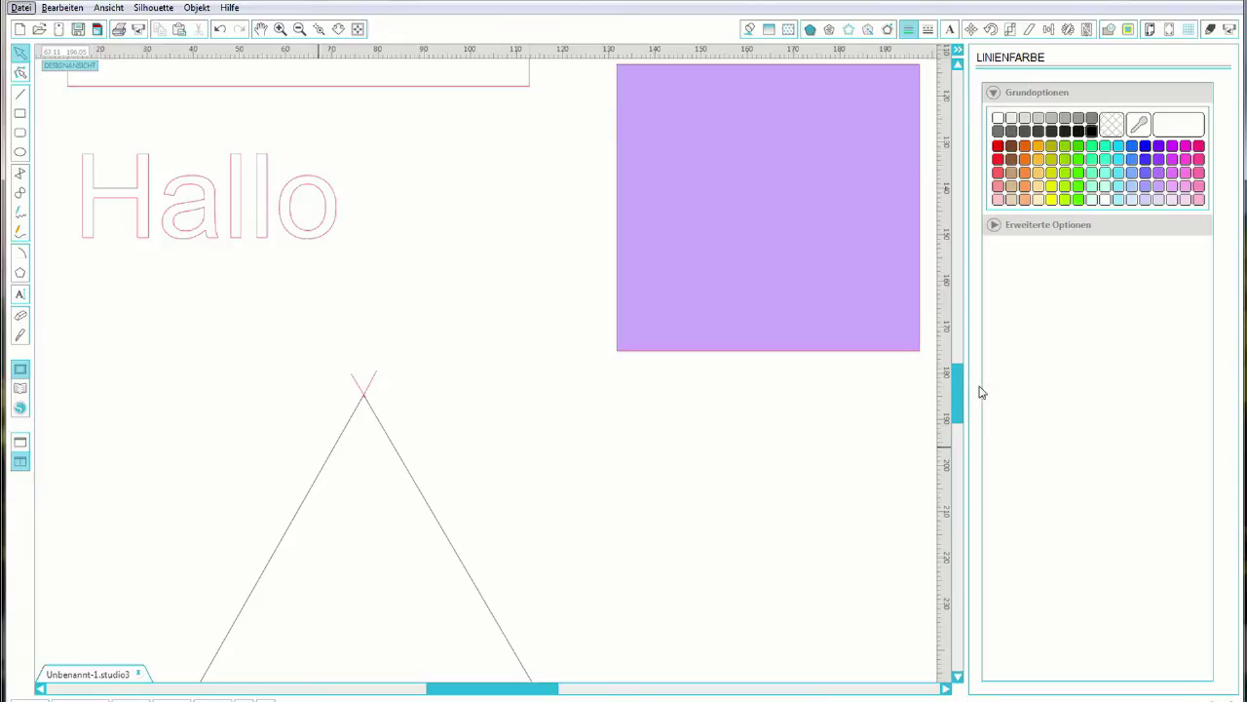
left_click_drag(956, 376, 962, 432)
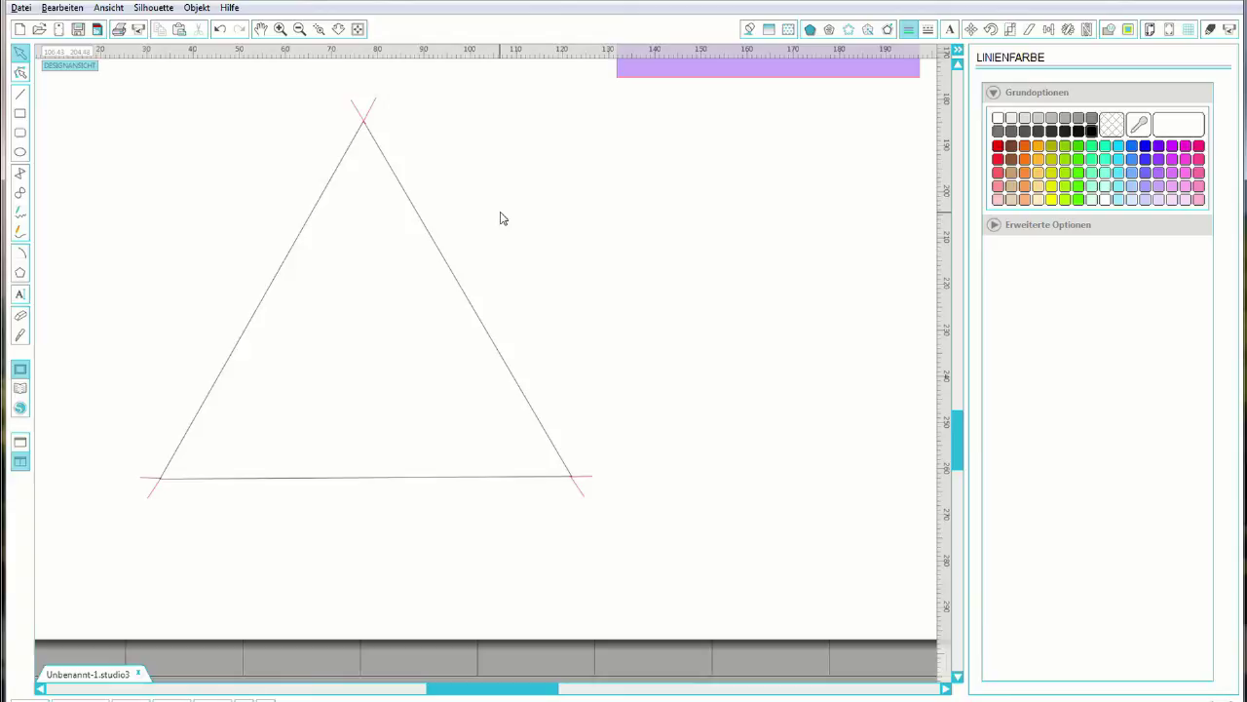
scroll(500, 219, "down", 5)
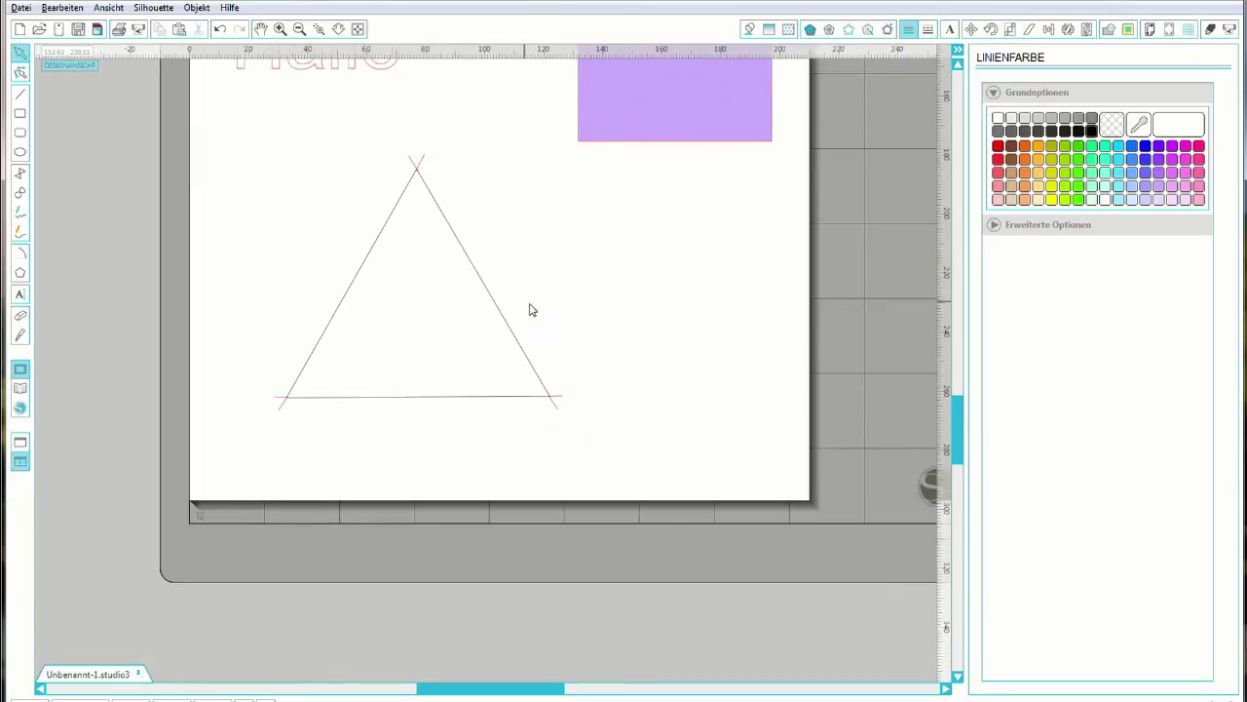
scroll(532, 315, "down", 4)
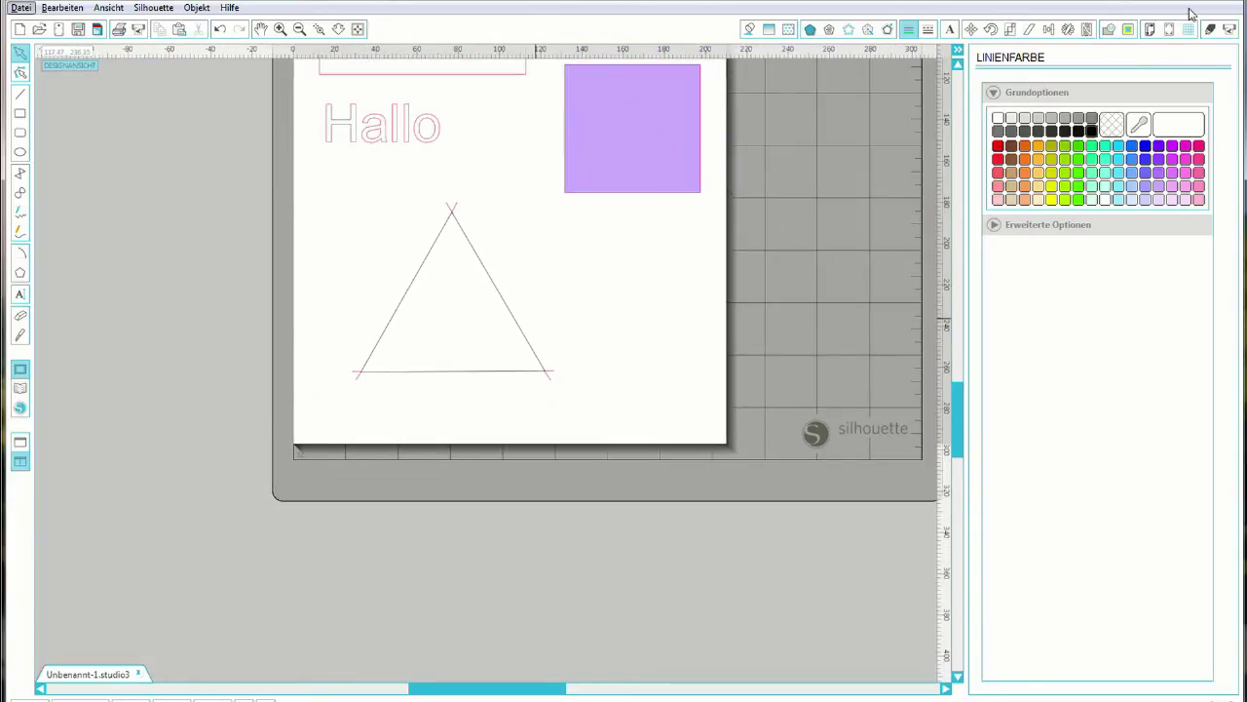
left_click_drag(956, 409, 959, 357)
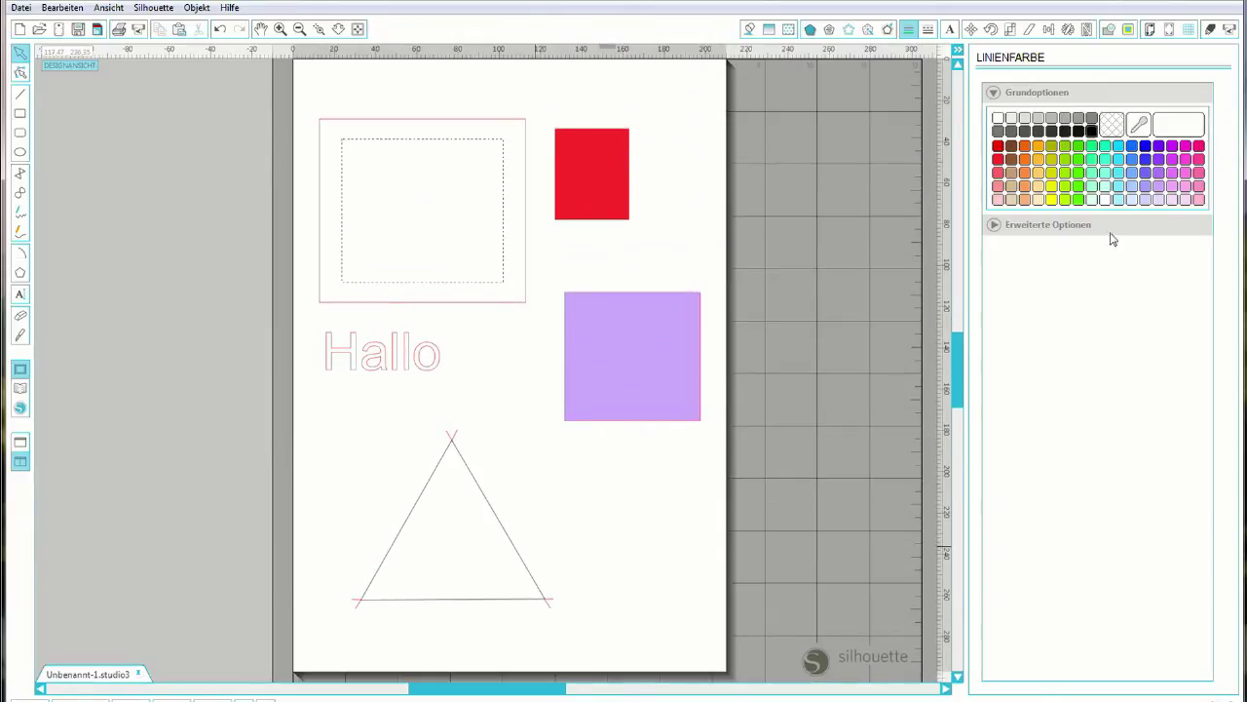
Set the start and end overcut extensions for Karton to 0.3 mm each in the cut settings
left_click(1211, 29)
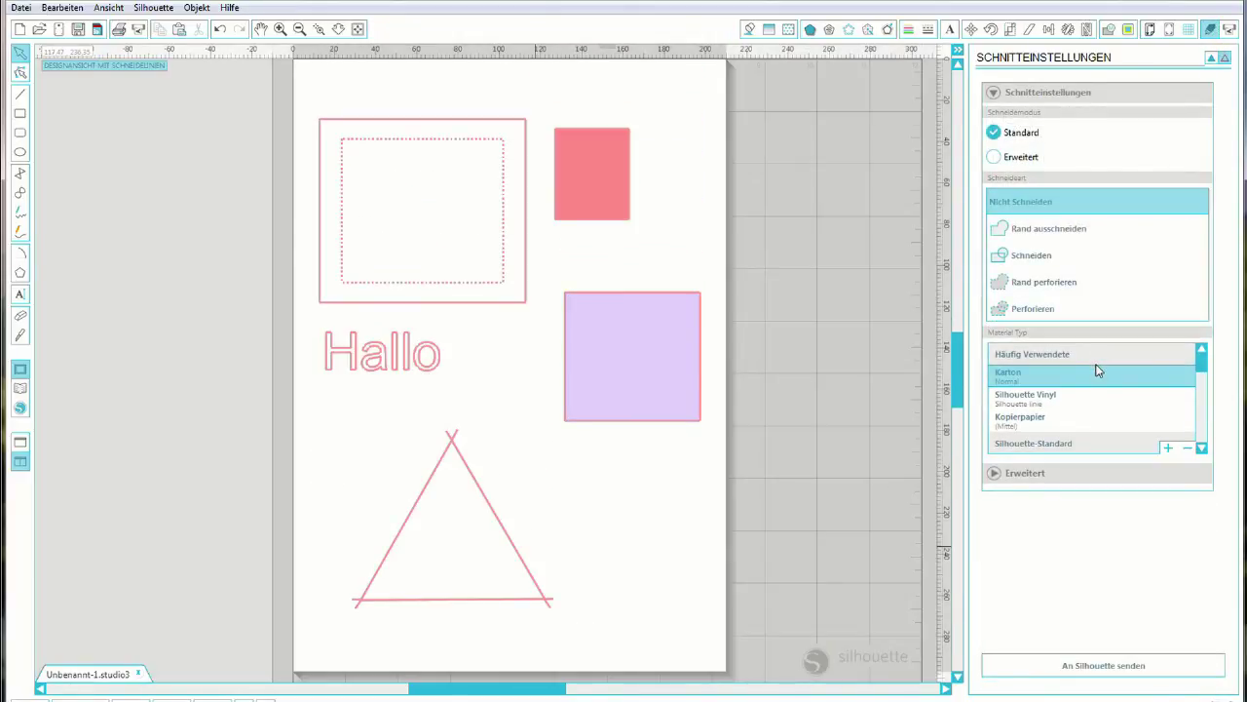
left_click(1013, 384)
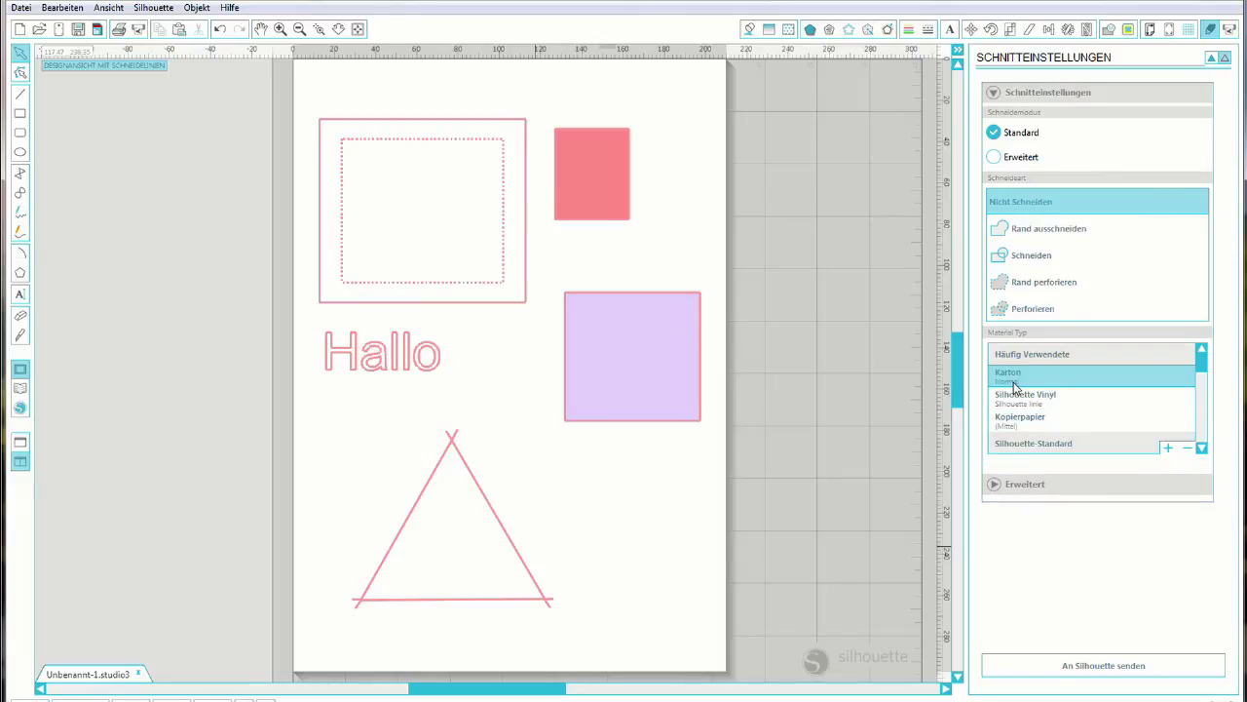
scroll(1224, 429, "down", 4)
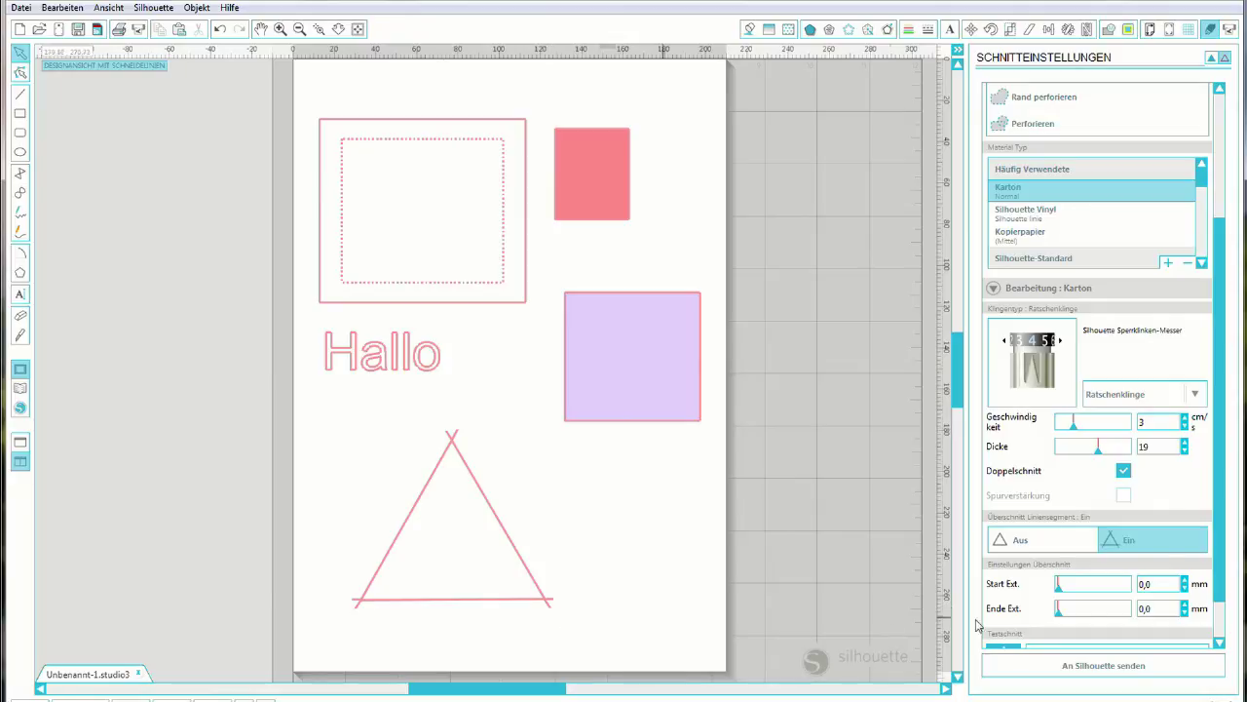
left_click(1185, 581)
left_click(1185, 604)
left_click(1186, 608)
left_click(1186, 608)
left_click_drag(1223, 531, 1226, 583)
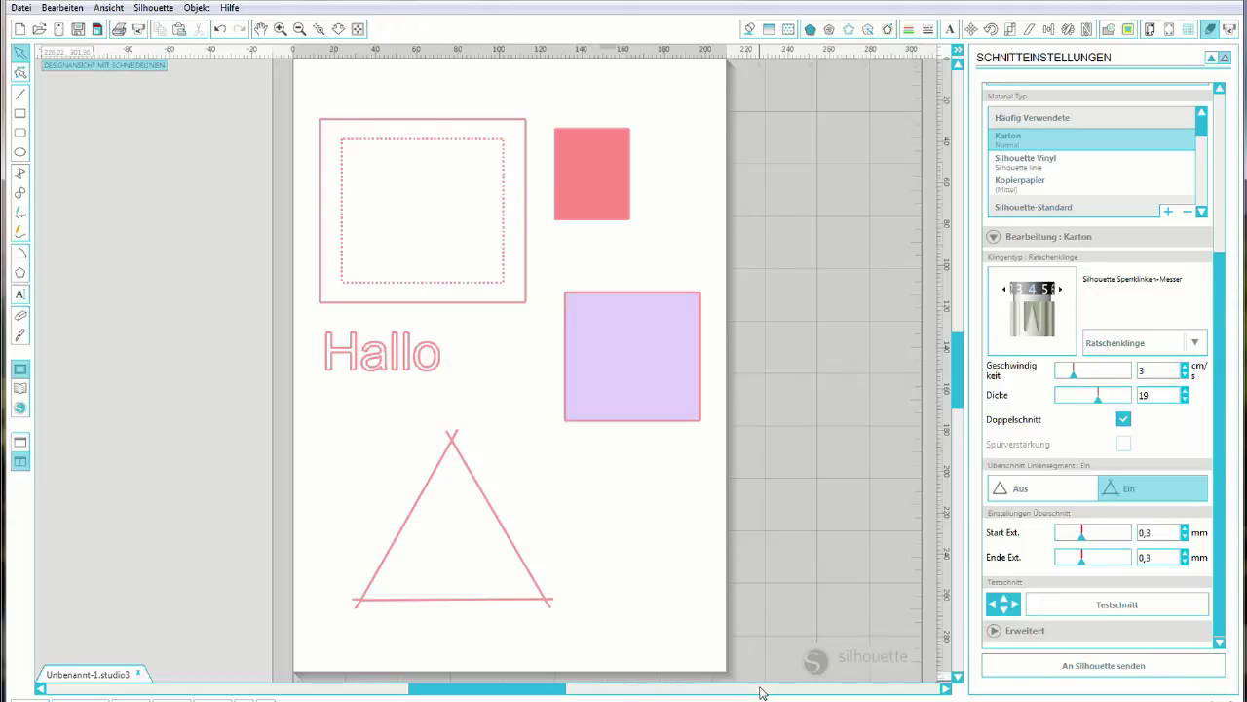
Expand the advanced cut options and set the material handling after cutting to Vorschub
left_click(994, 632)
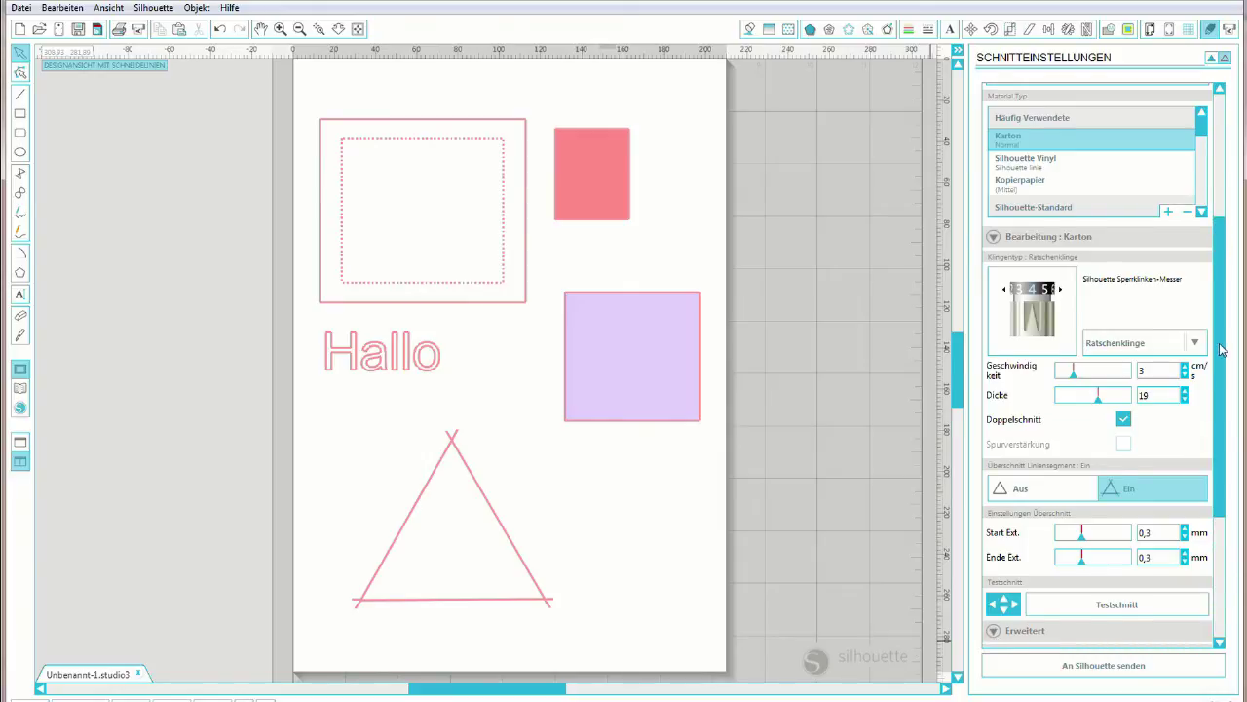
left_click_drag(1223, 351, 1242, 488)
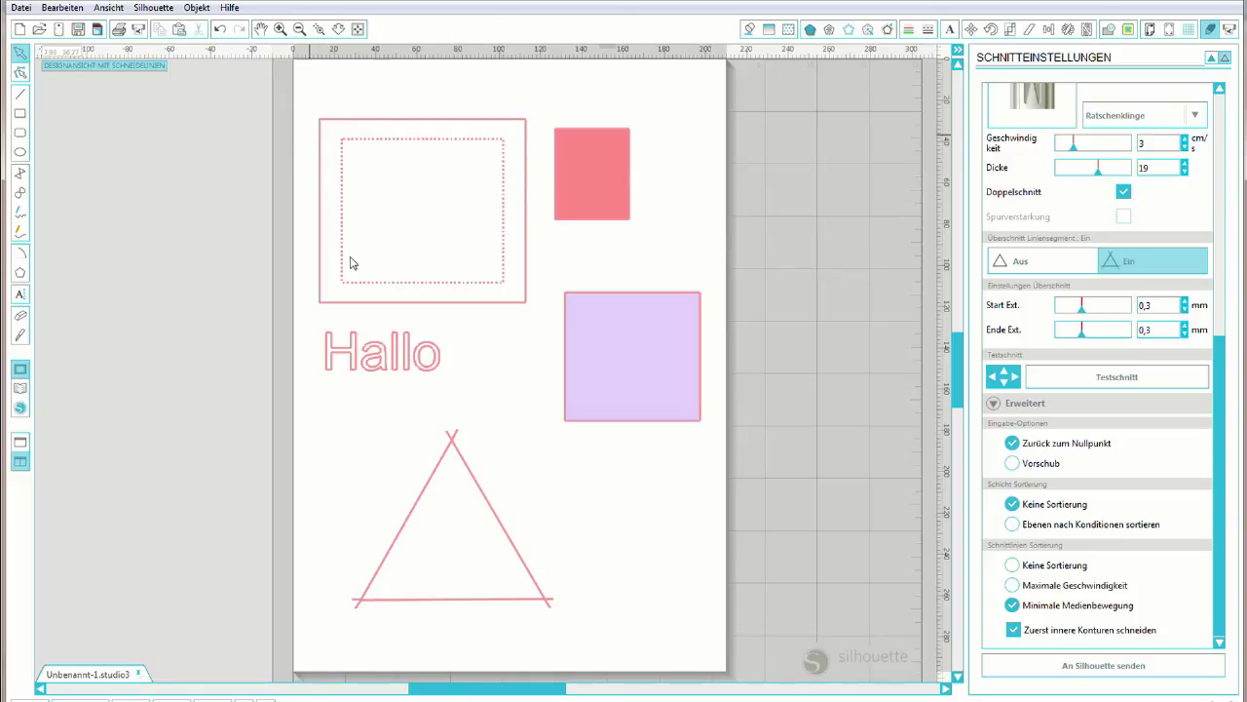
left_click(1015, 464)
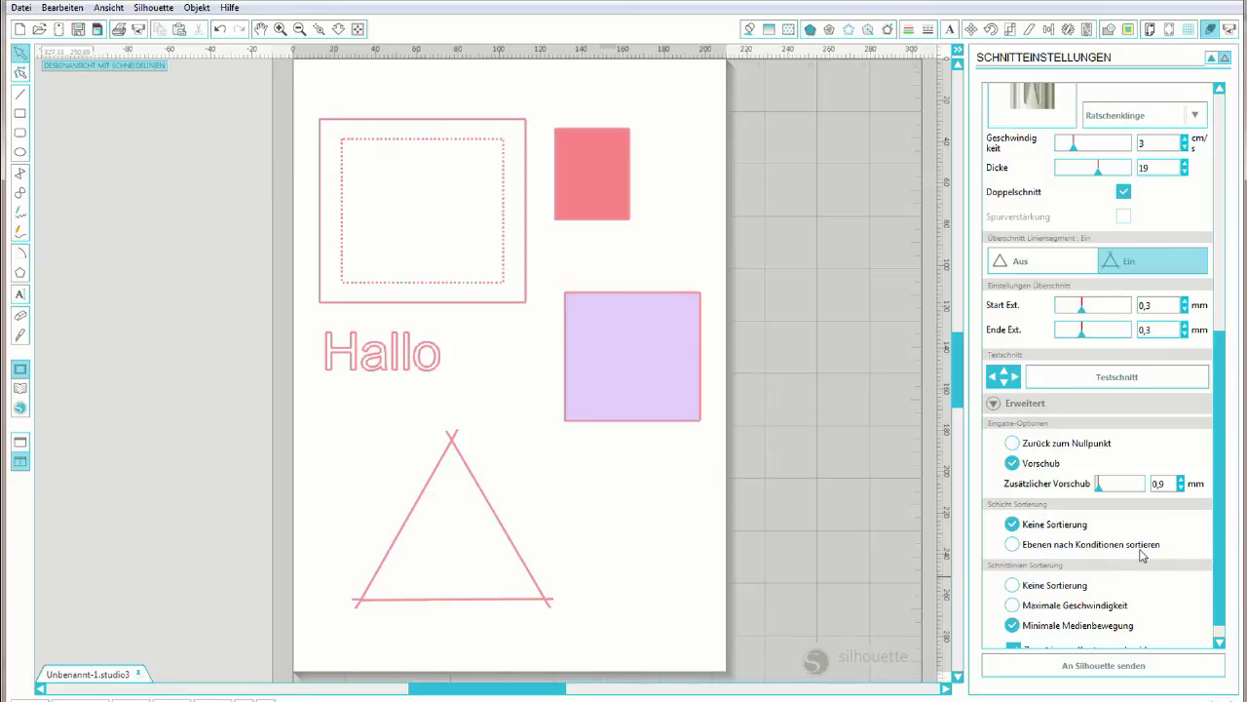
scroll(1219, 492, "down", 1)
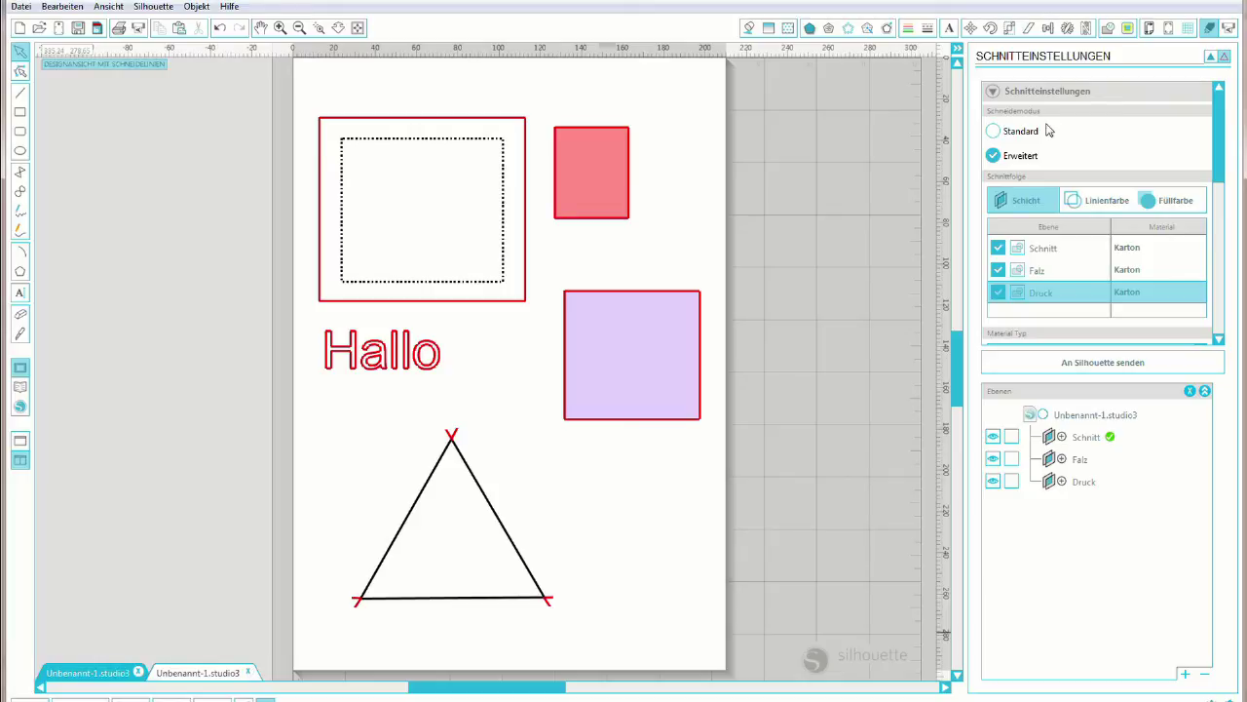
Switch the cut mode to Standard and back to Erweitert, and enable only the Schnitt layer for cutting
left_click(994, 133)
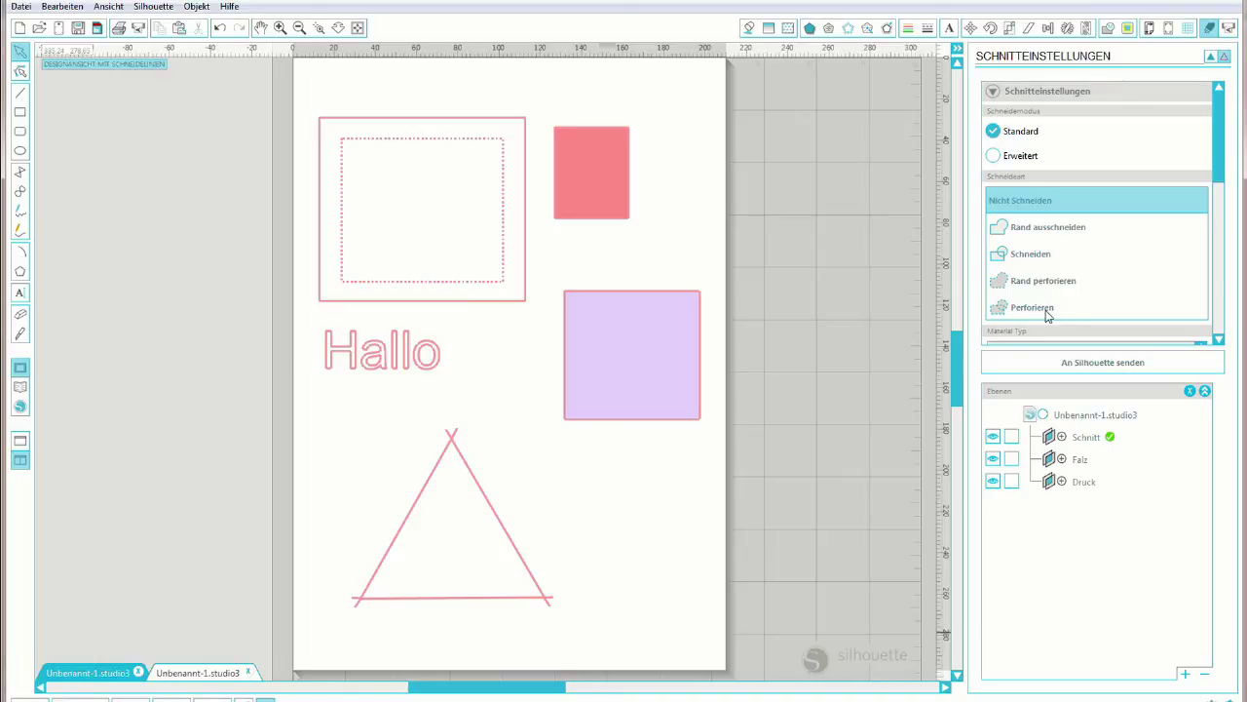
left_click(993, 157)
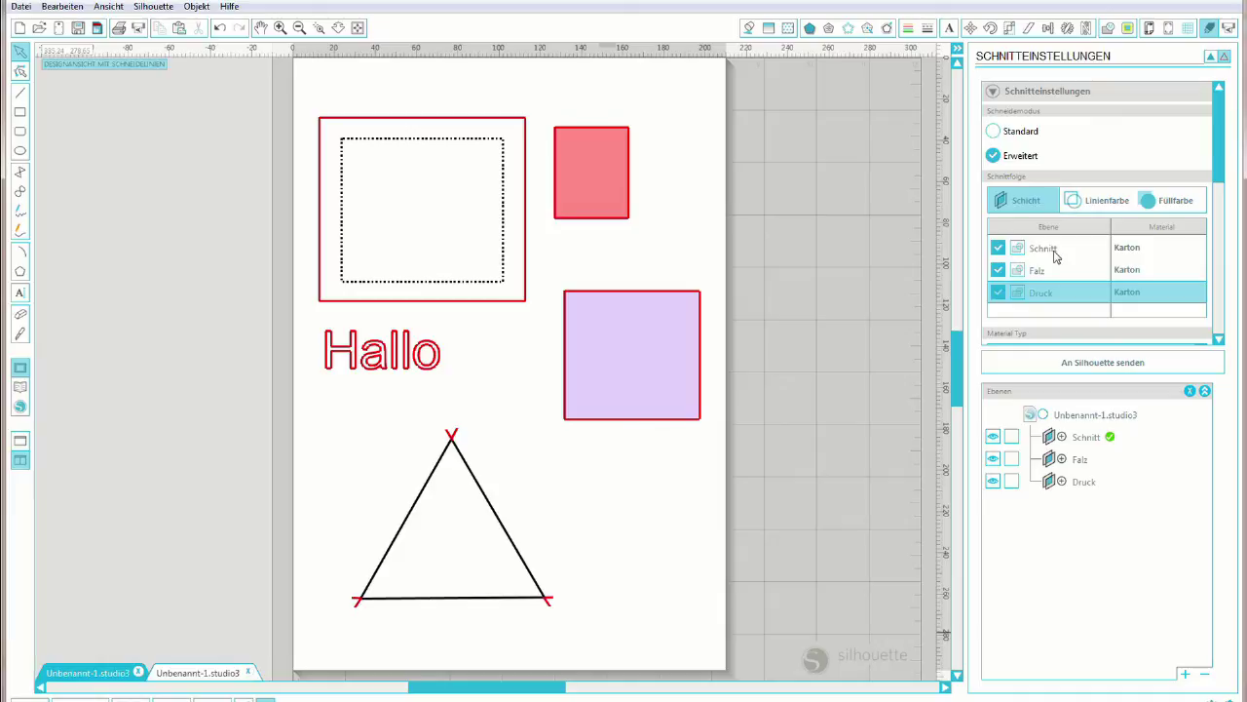
left_click(1000, 270)
left_click(998, 292)
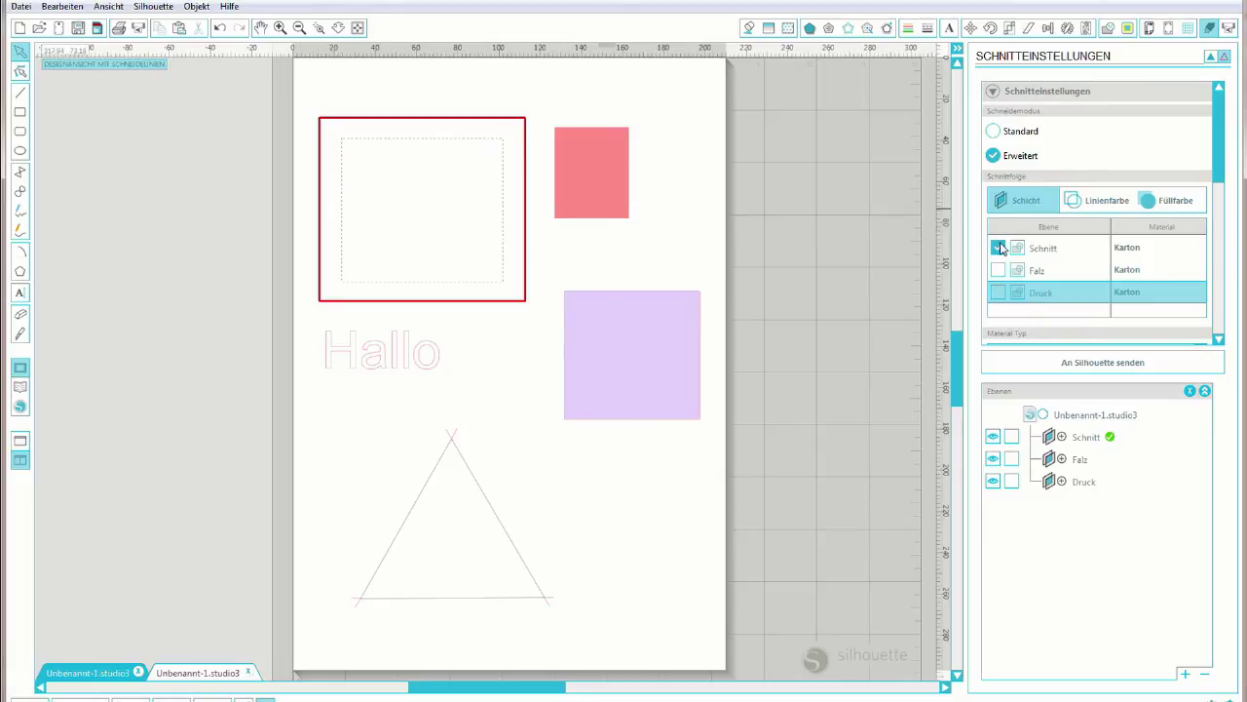
Enable only the Falz layer for cutting, followed by only the Druck layer, and leave all three layers disabled
left_click(1000, 249)
left_click(998, 271)
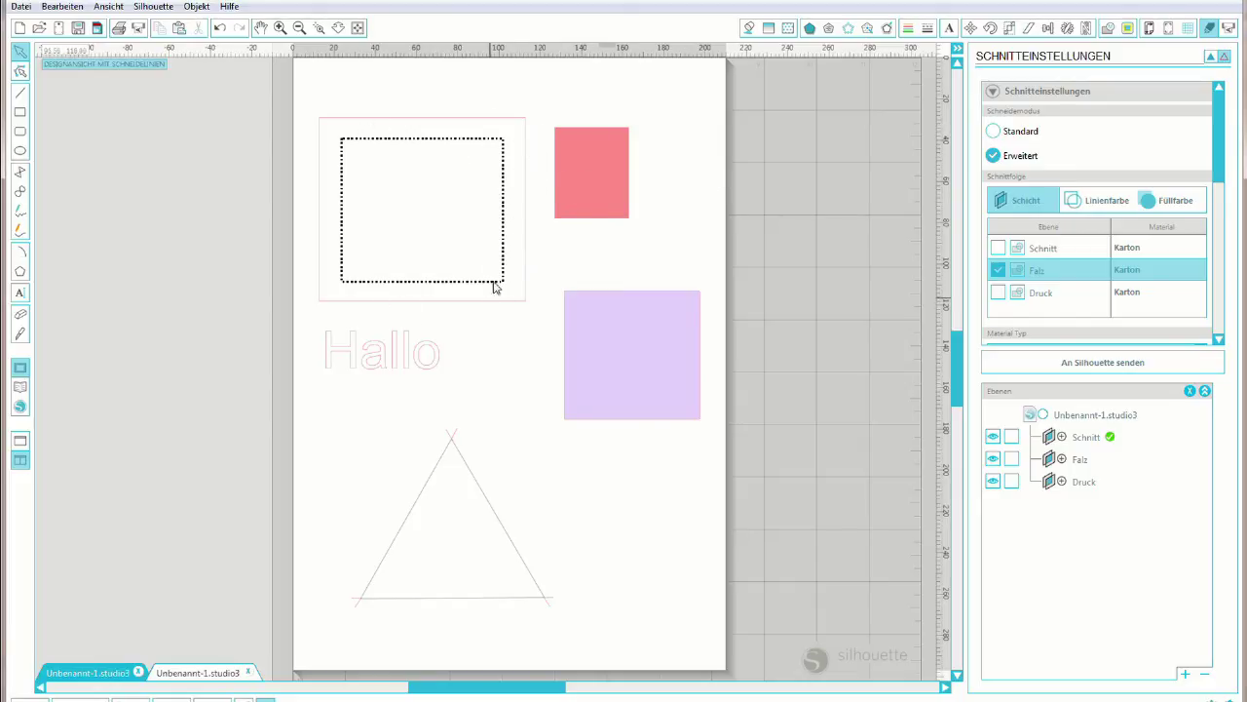
left_click(998, 271)
left_click(998, 294)
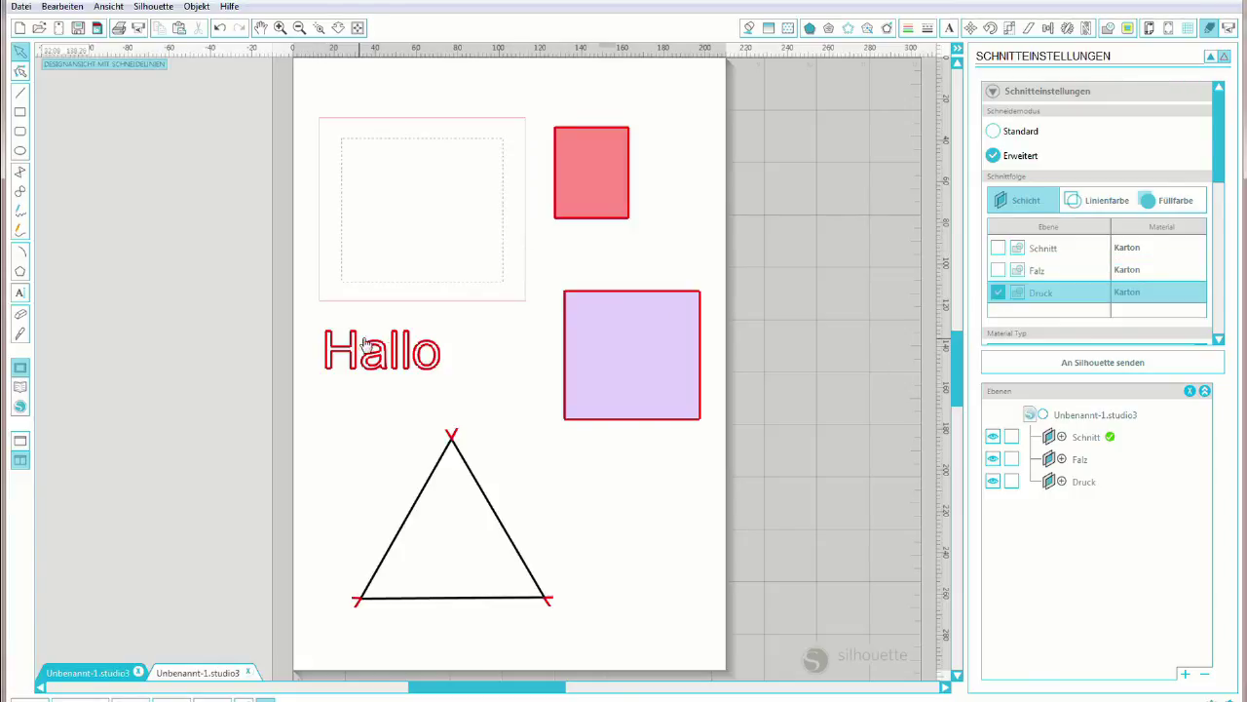
left_click(998, 294)
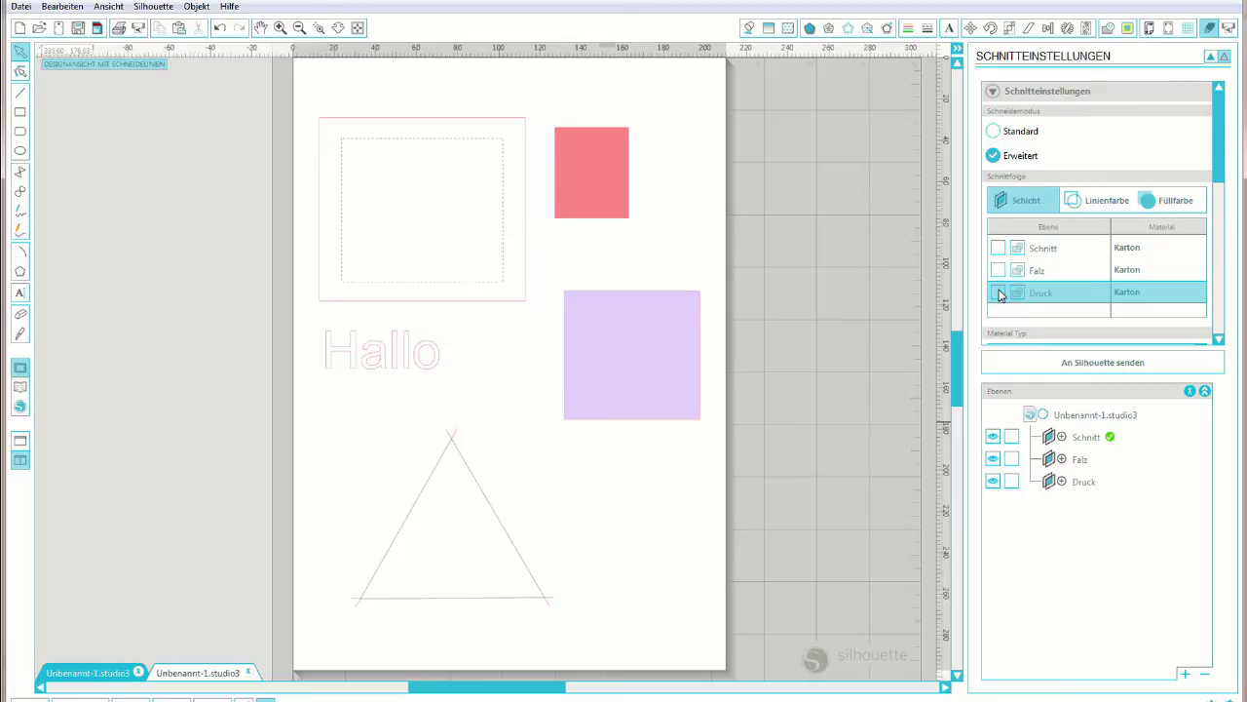
Set the cut sequence to line colour, enabling only black RGB (0,0,0) and then only red RGB (255,0,0)
left_click(1104, 202)
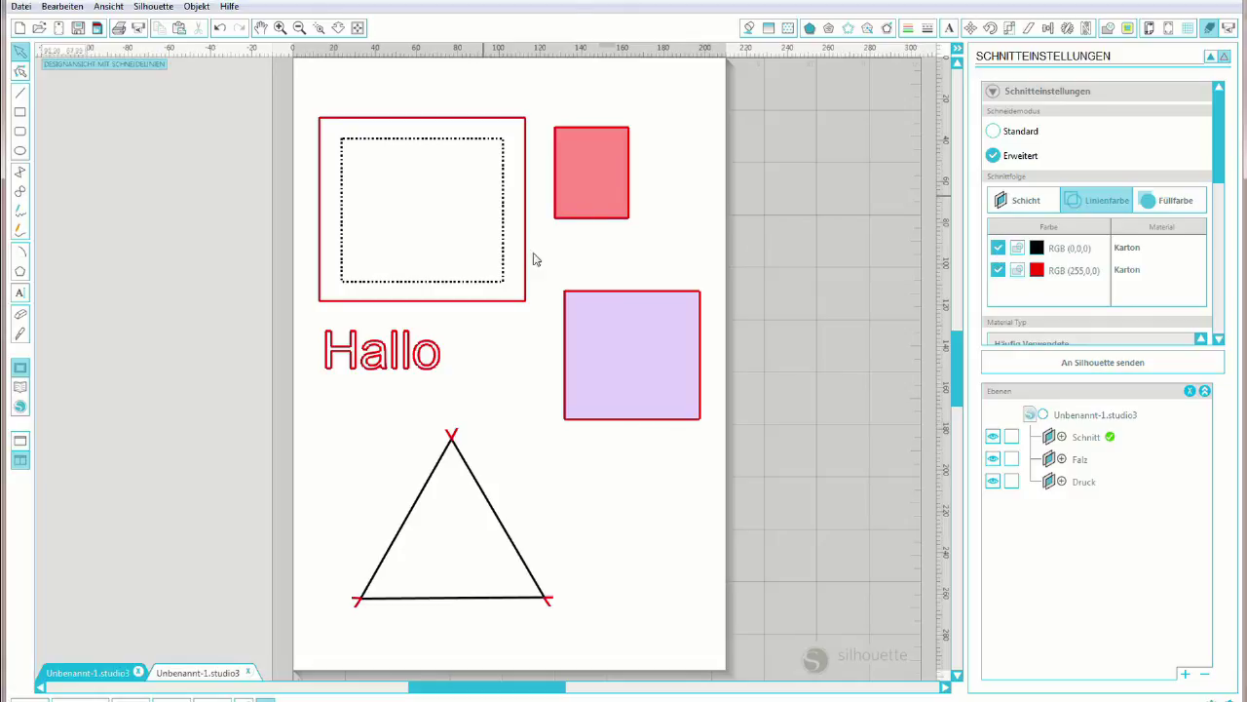
left_click(998, 248)
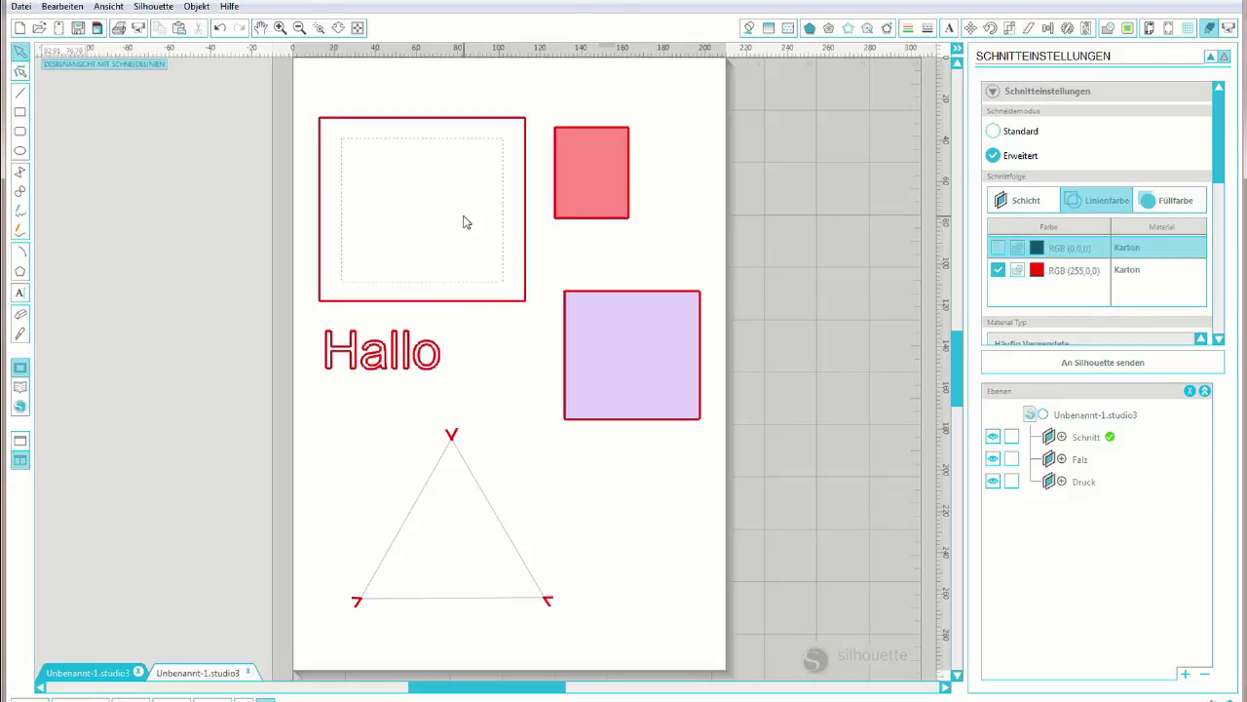
left_click(998, 270)
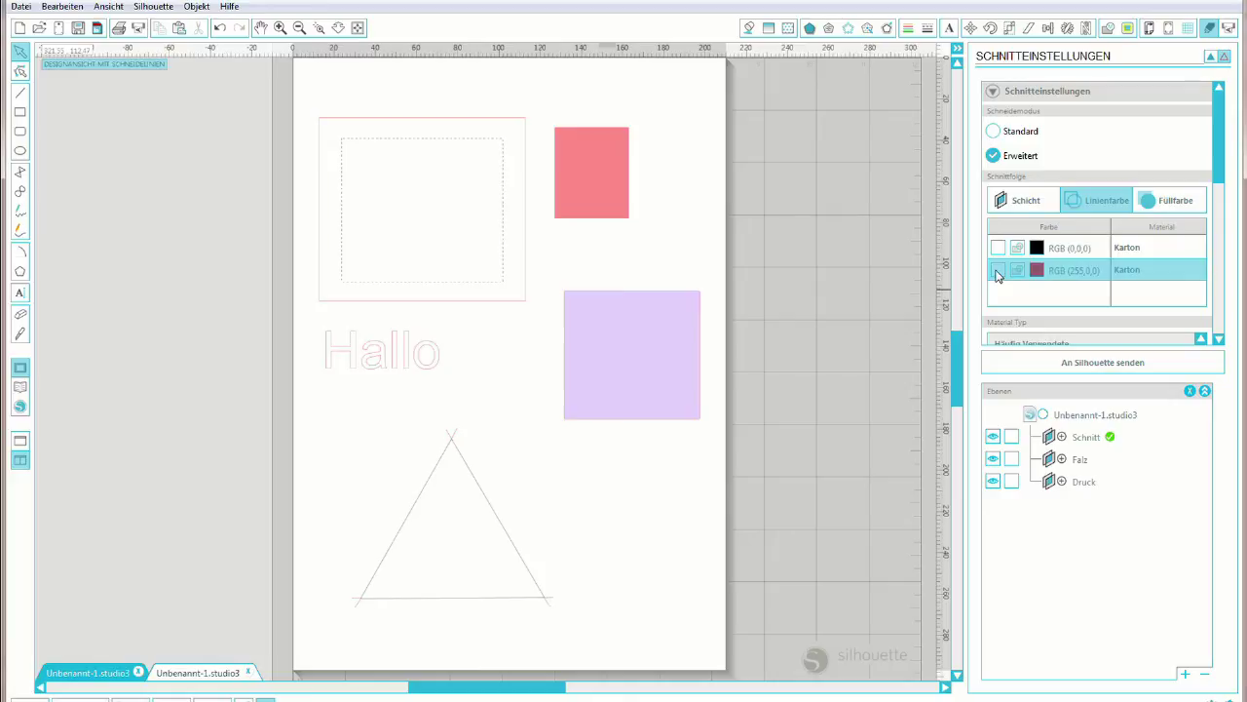
left_click(999, 249)
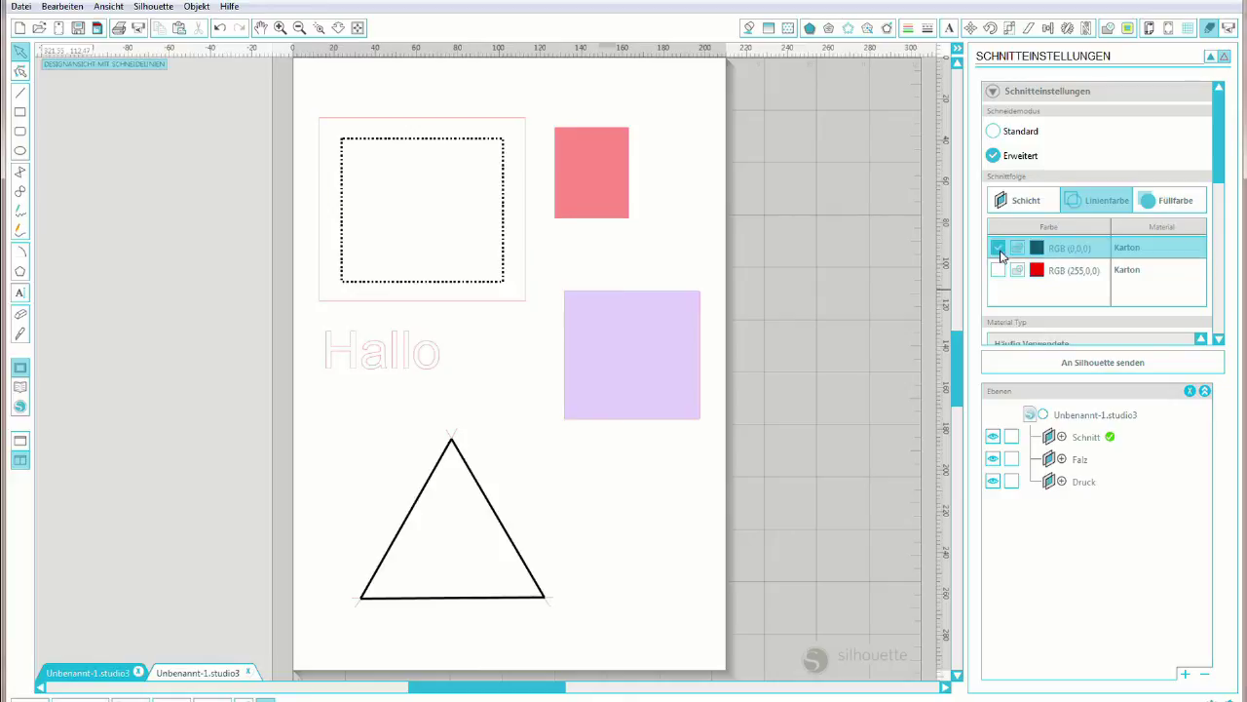
left_click(1002, 270)
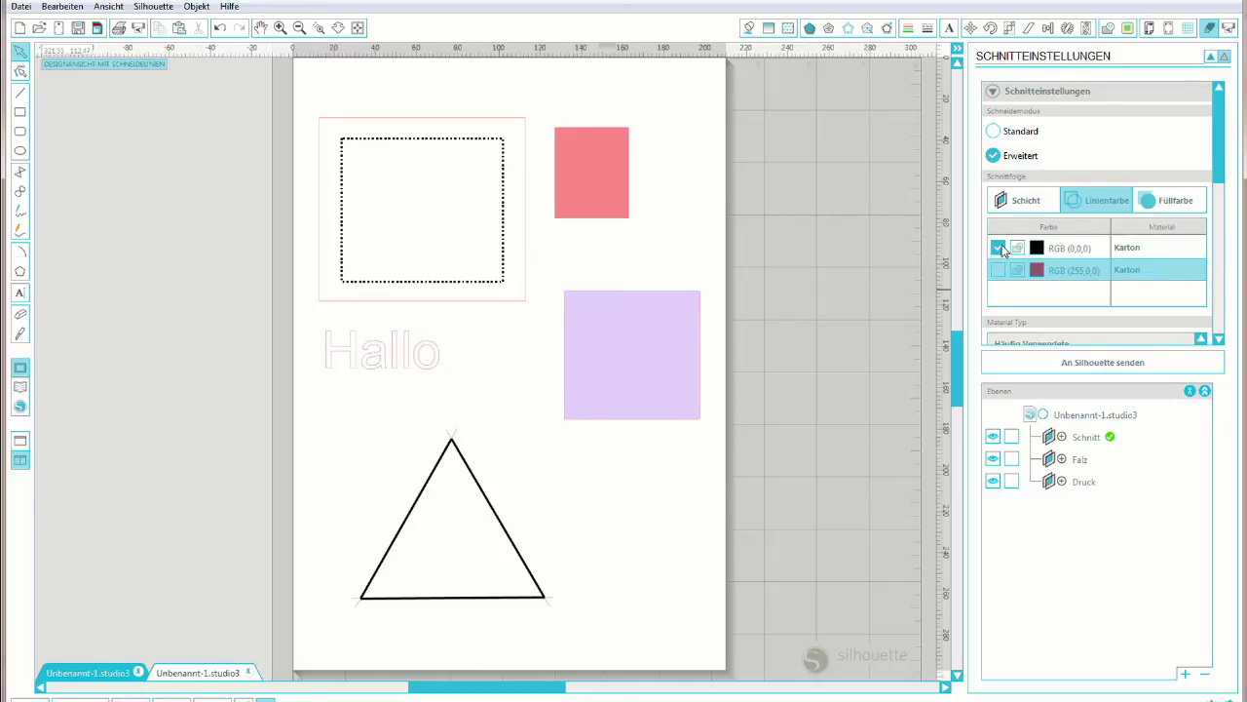
left_click(999, 249)
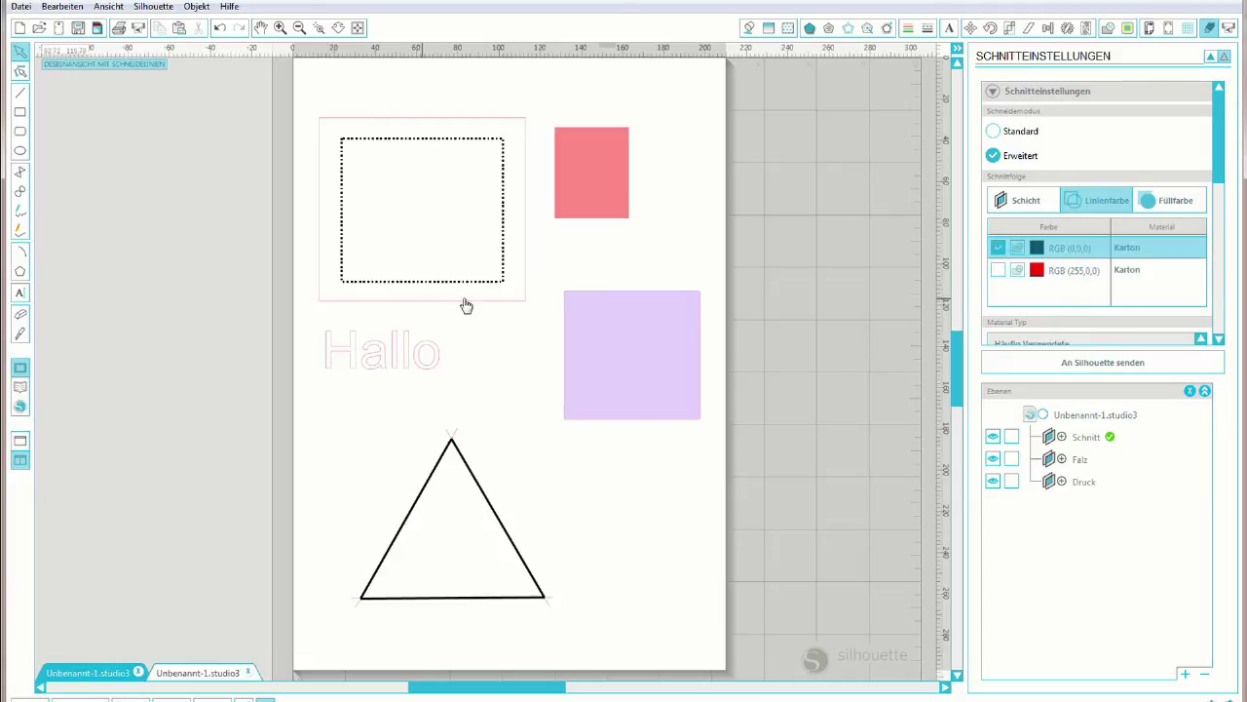
left_click(998, 247)
left_click(999, 270)
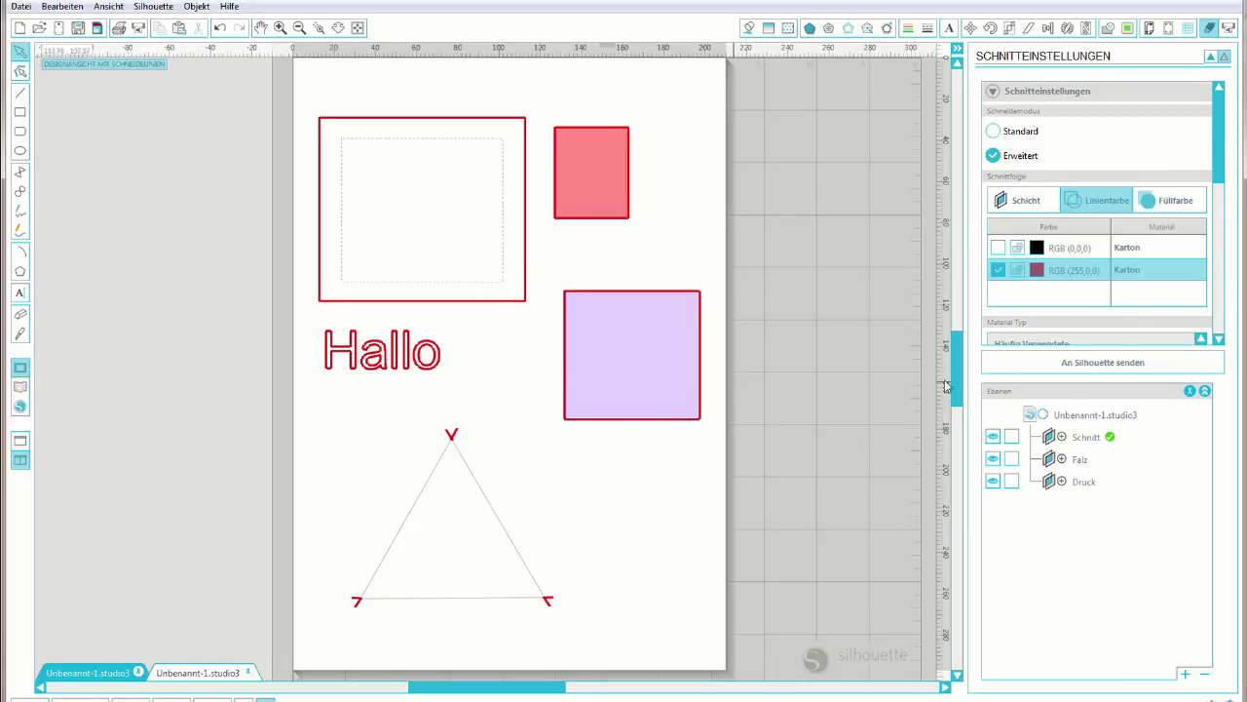
Set the cut sequence to fill colour and enable only the objects without fill (Keine Farbe) for cutting
left_click(1169, 203)
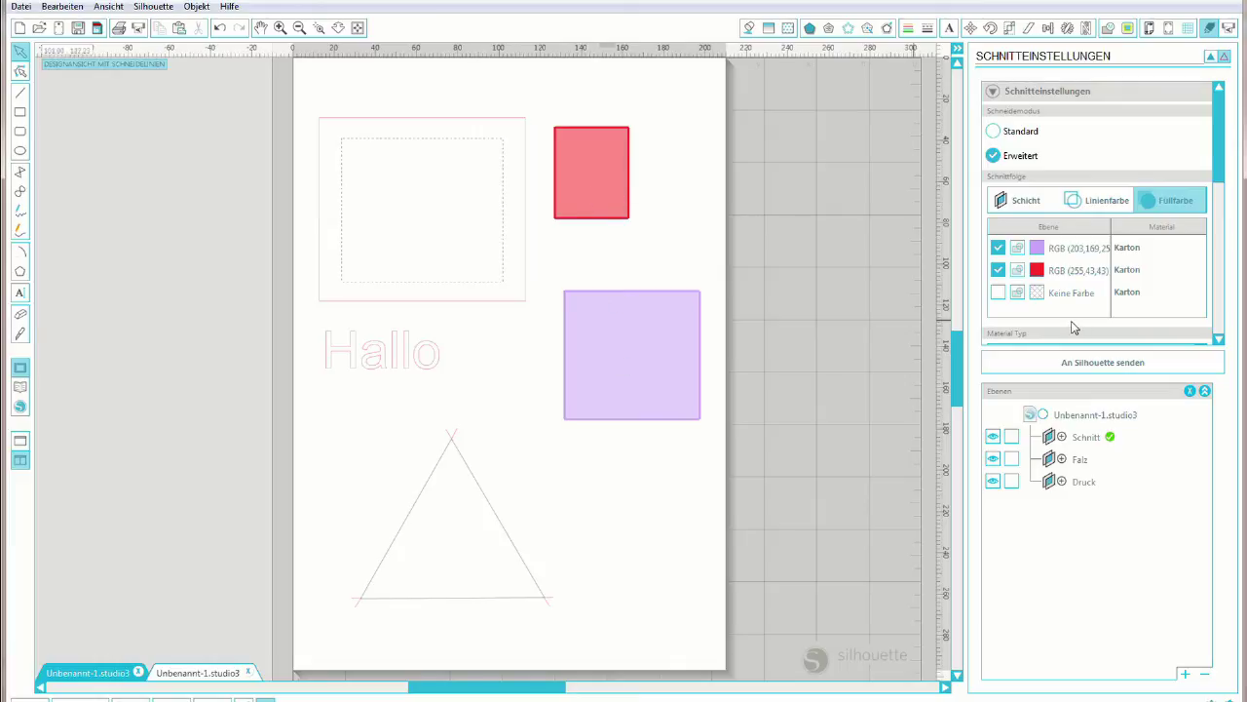
left_click(998, 293)
left_click(998, 270)
left_click(998, 247)
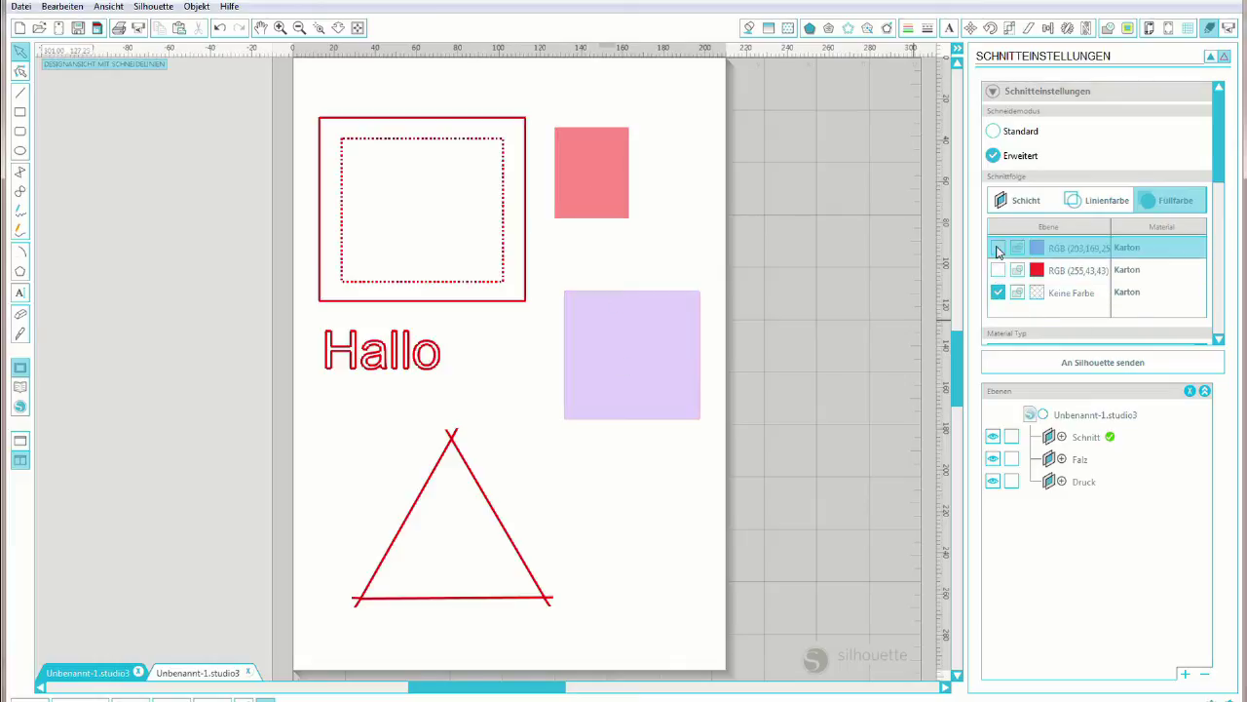